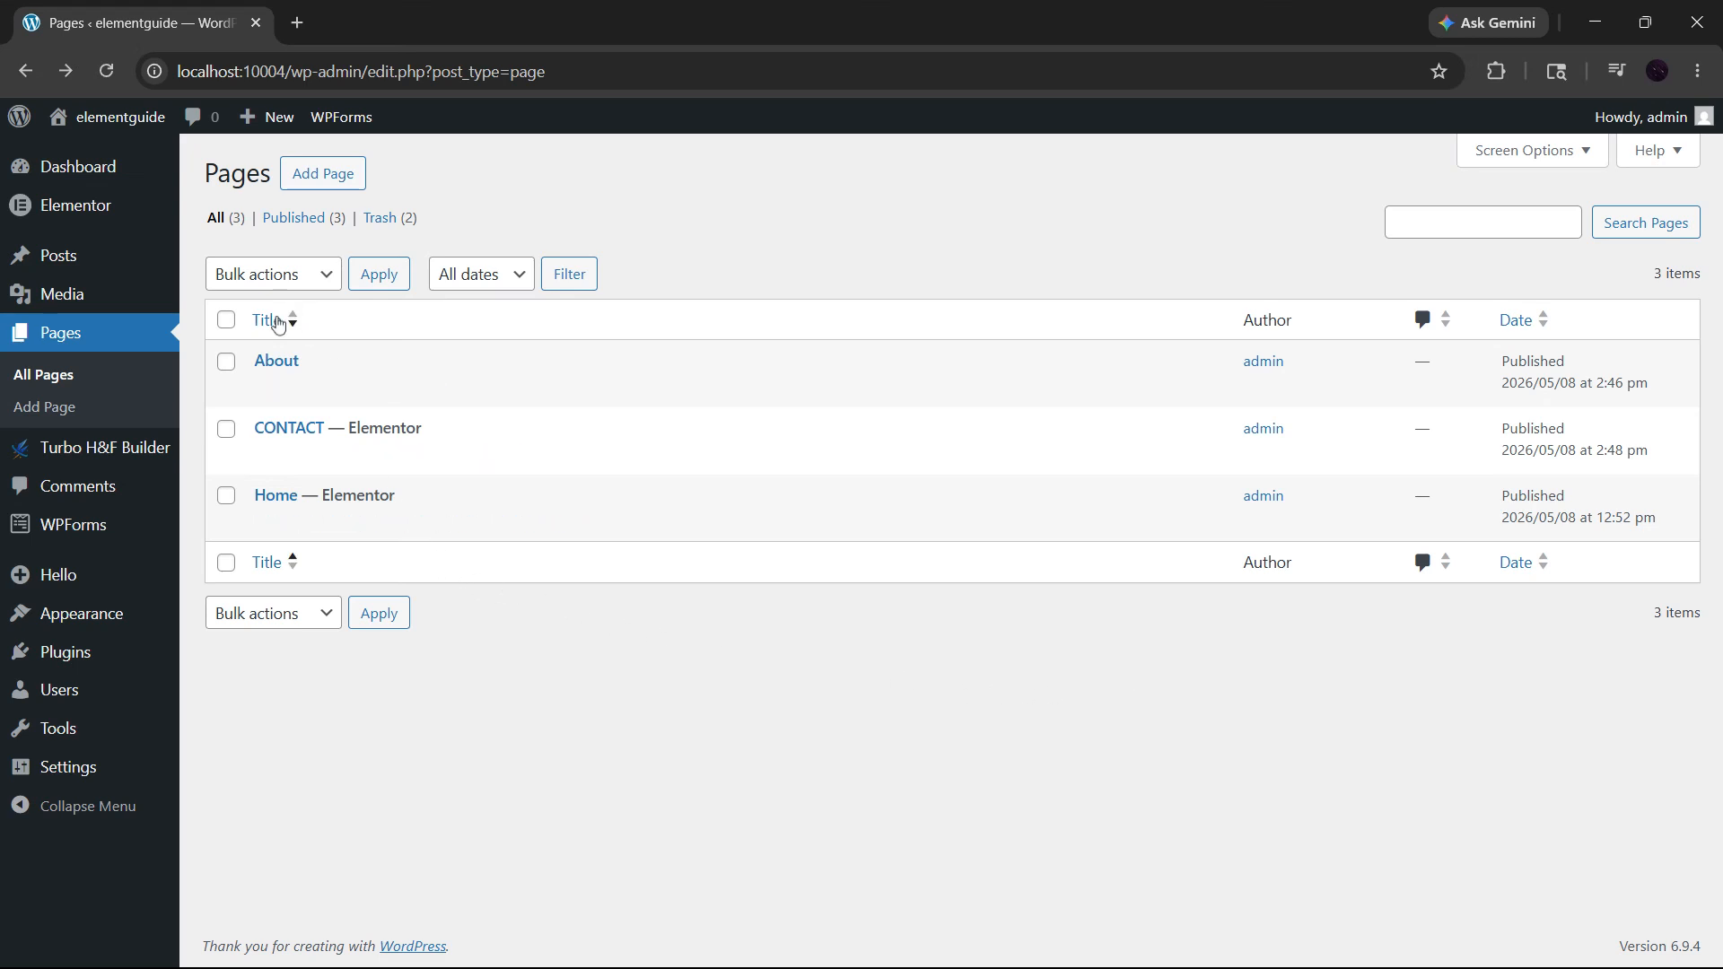
Step: Open the Home page in the Elementor editor and select the empty container below the social icons
click(520, 526)
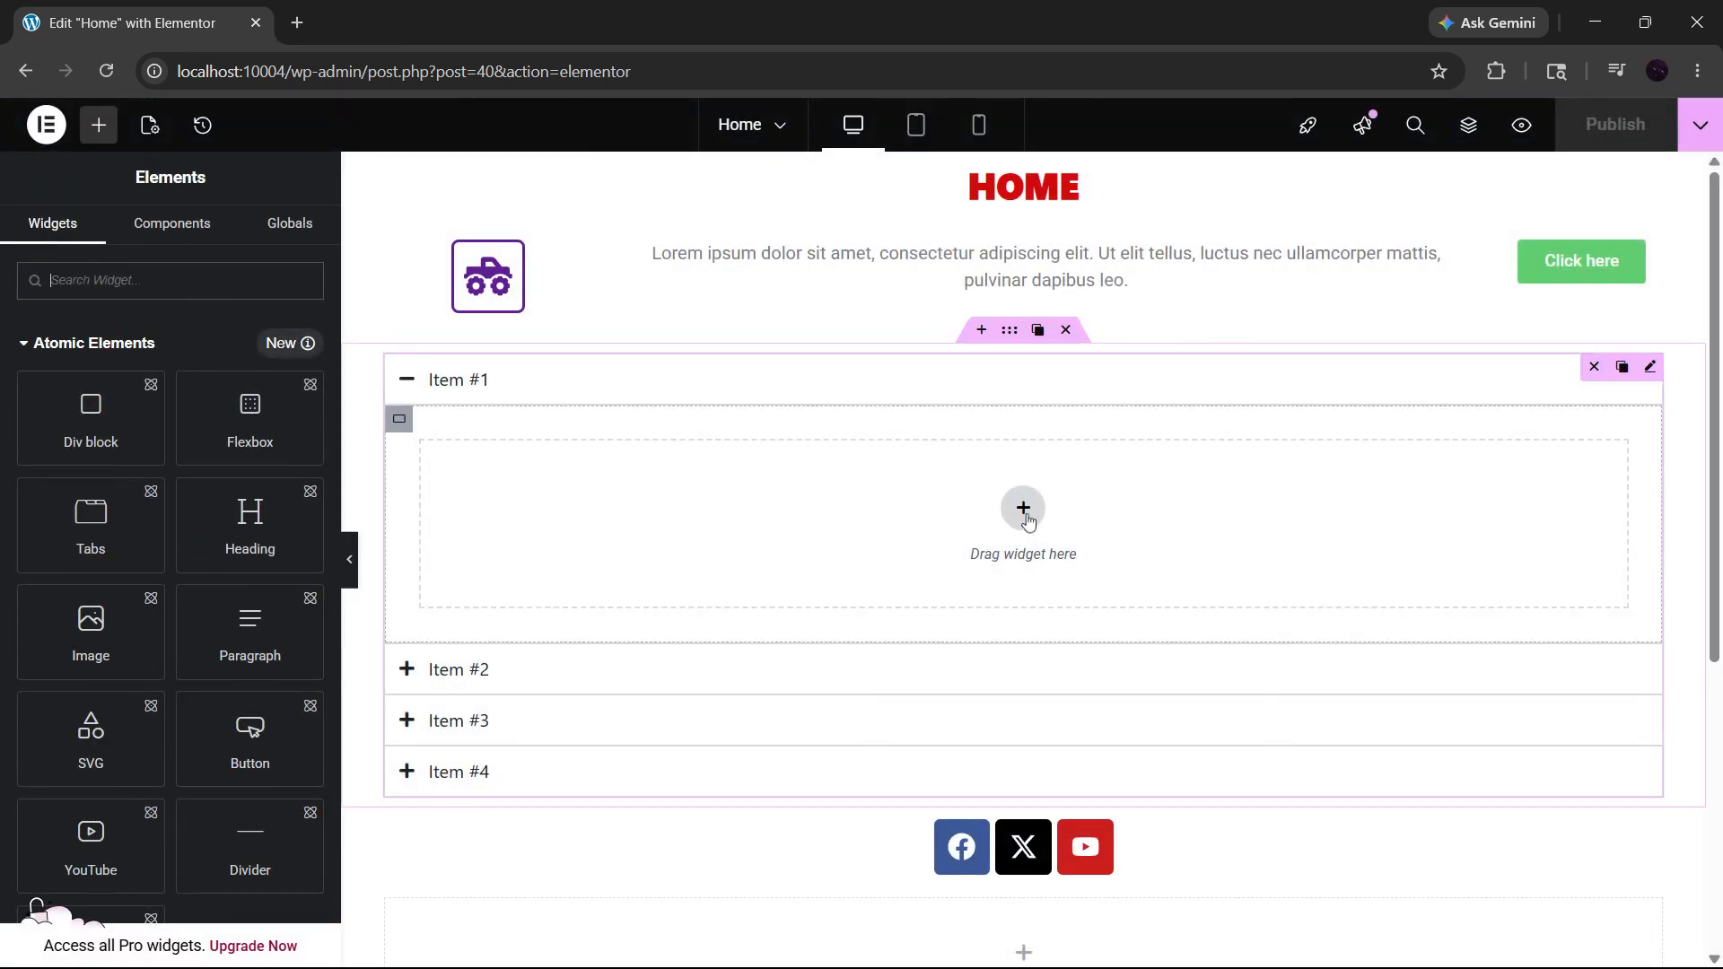
scroll(1023, 539, down, 5)
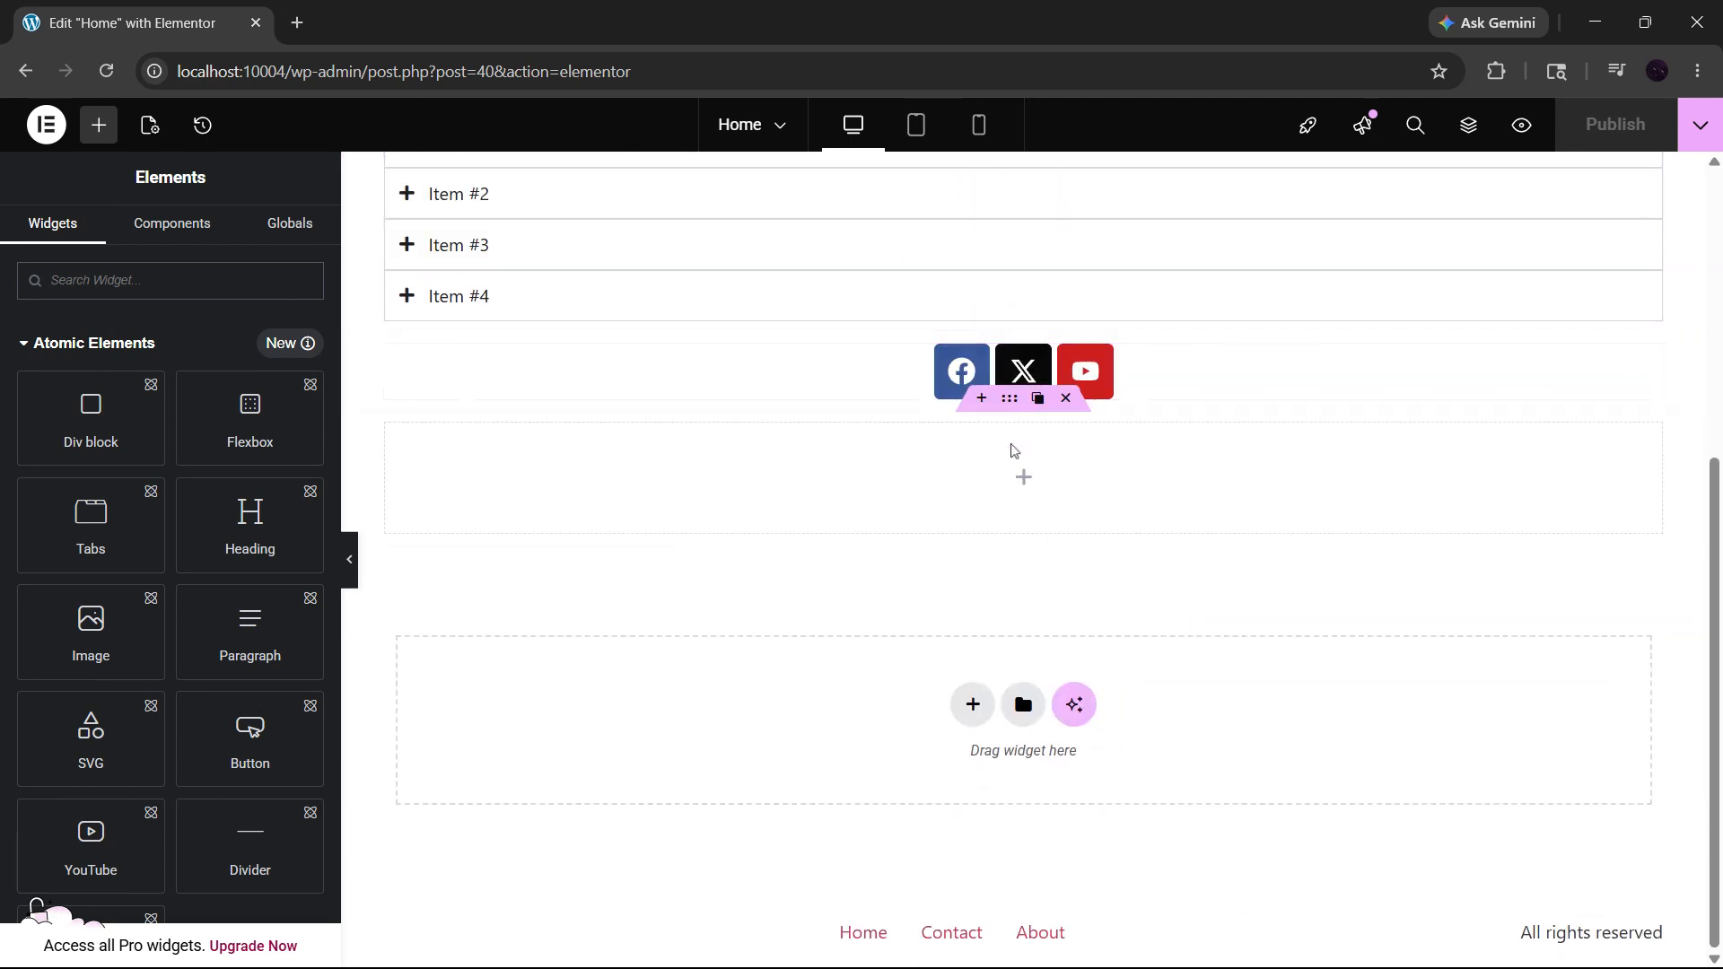
click(1008, 399)
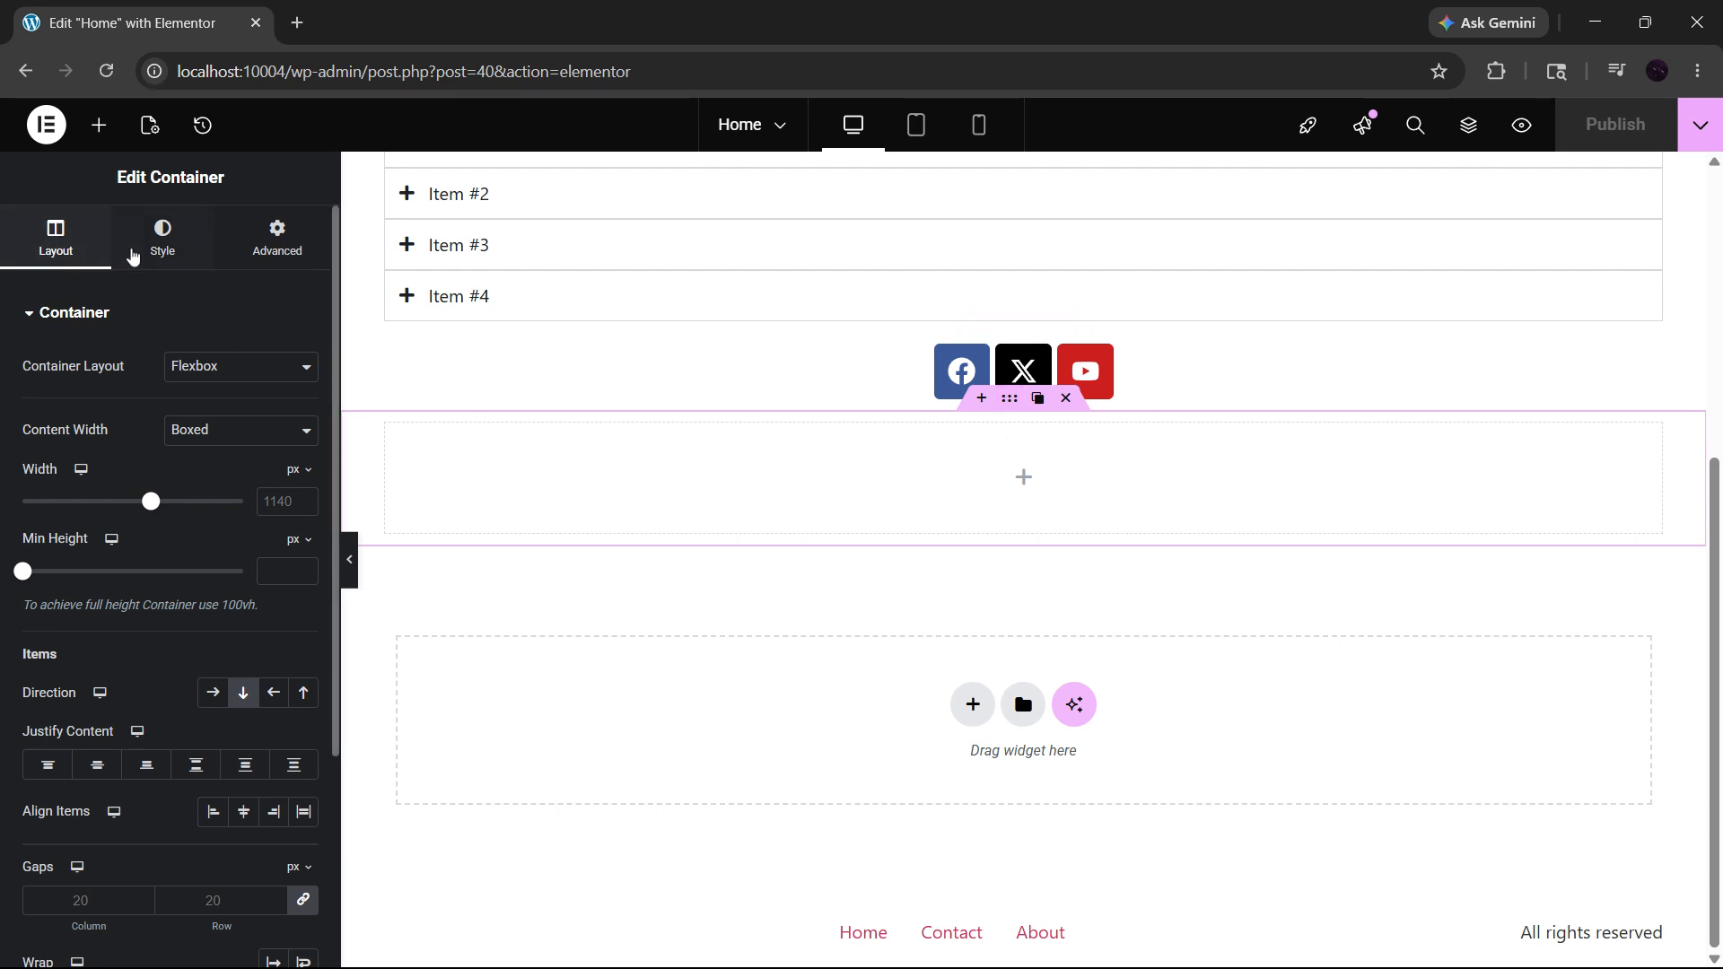
Step: Give the container a classic background using the image fashion-classic-cover.jpg from the media library
click(155, 250)
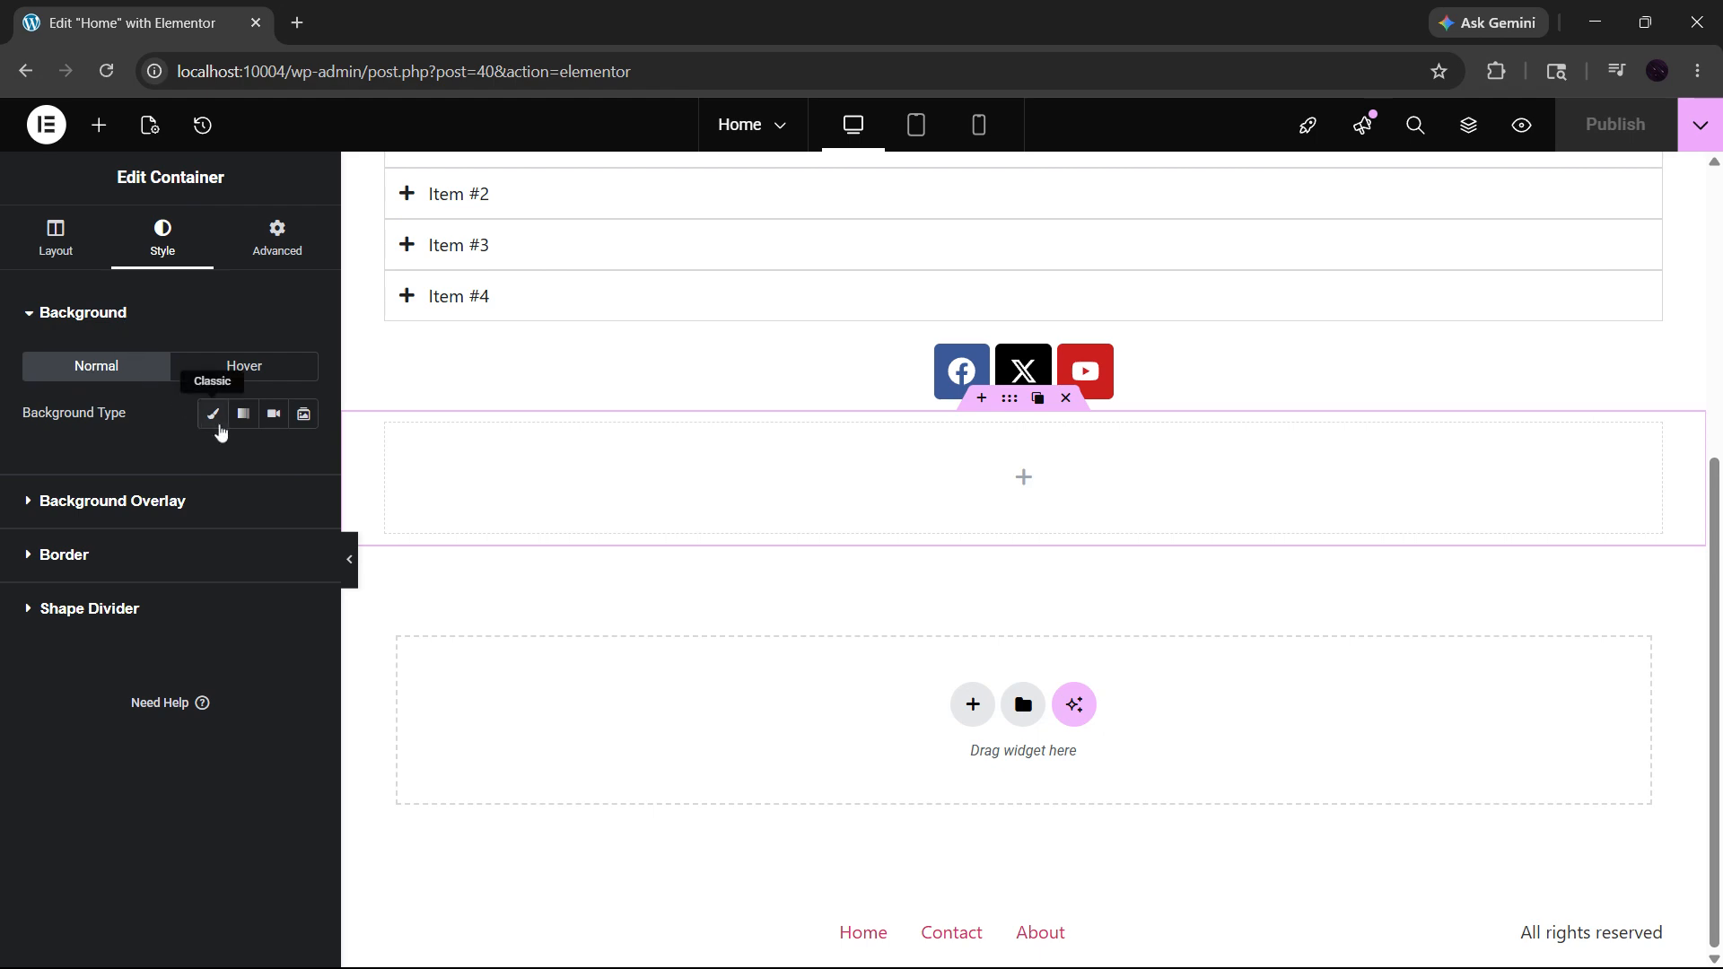
click(213, 415)
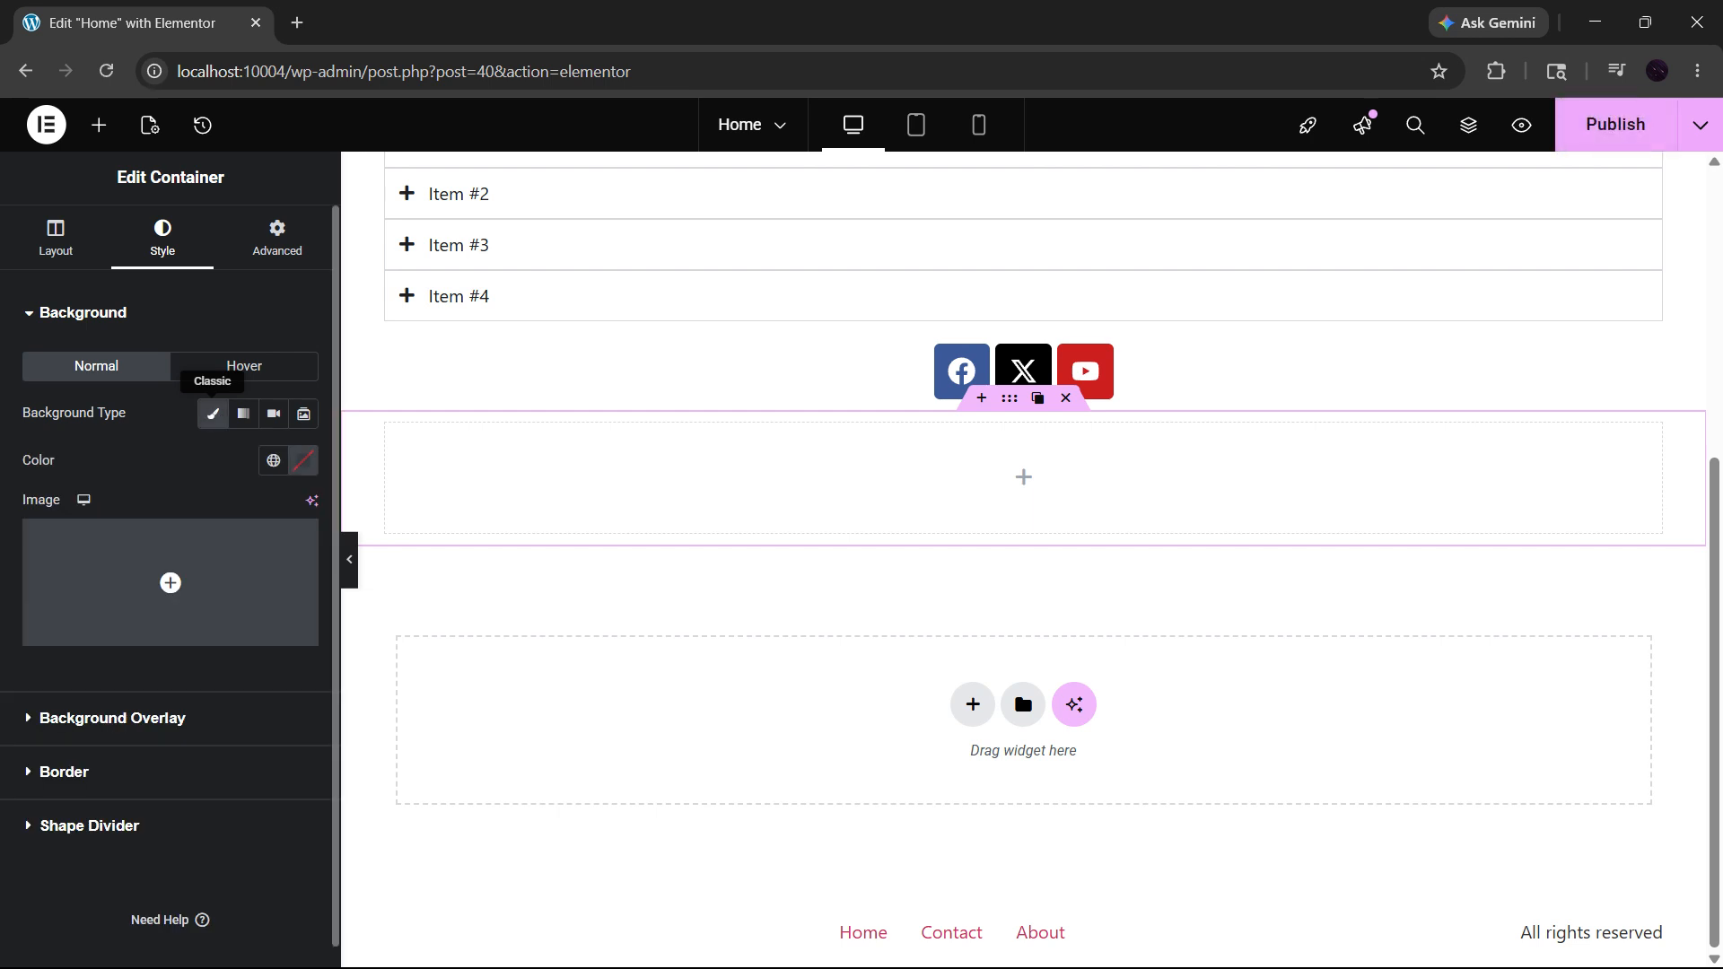
mouse_move(150, 603)
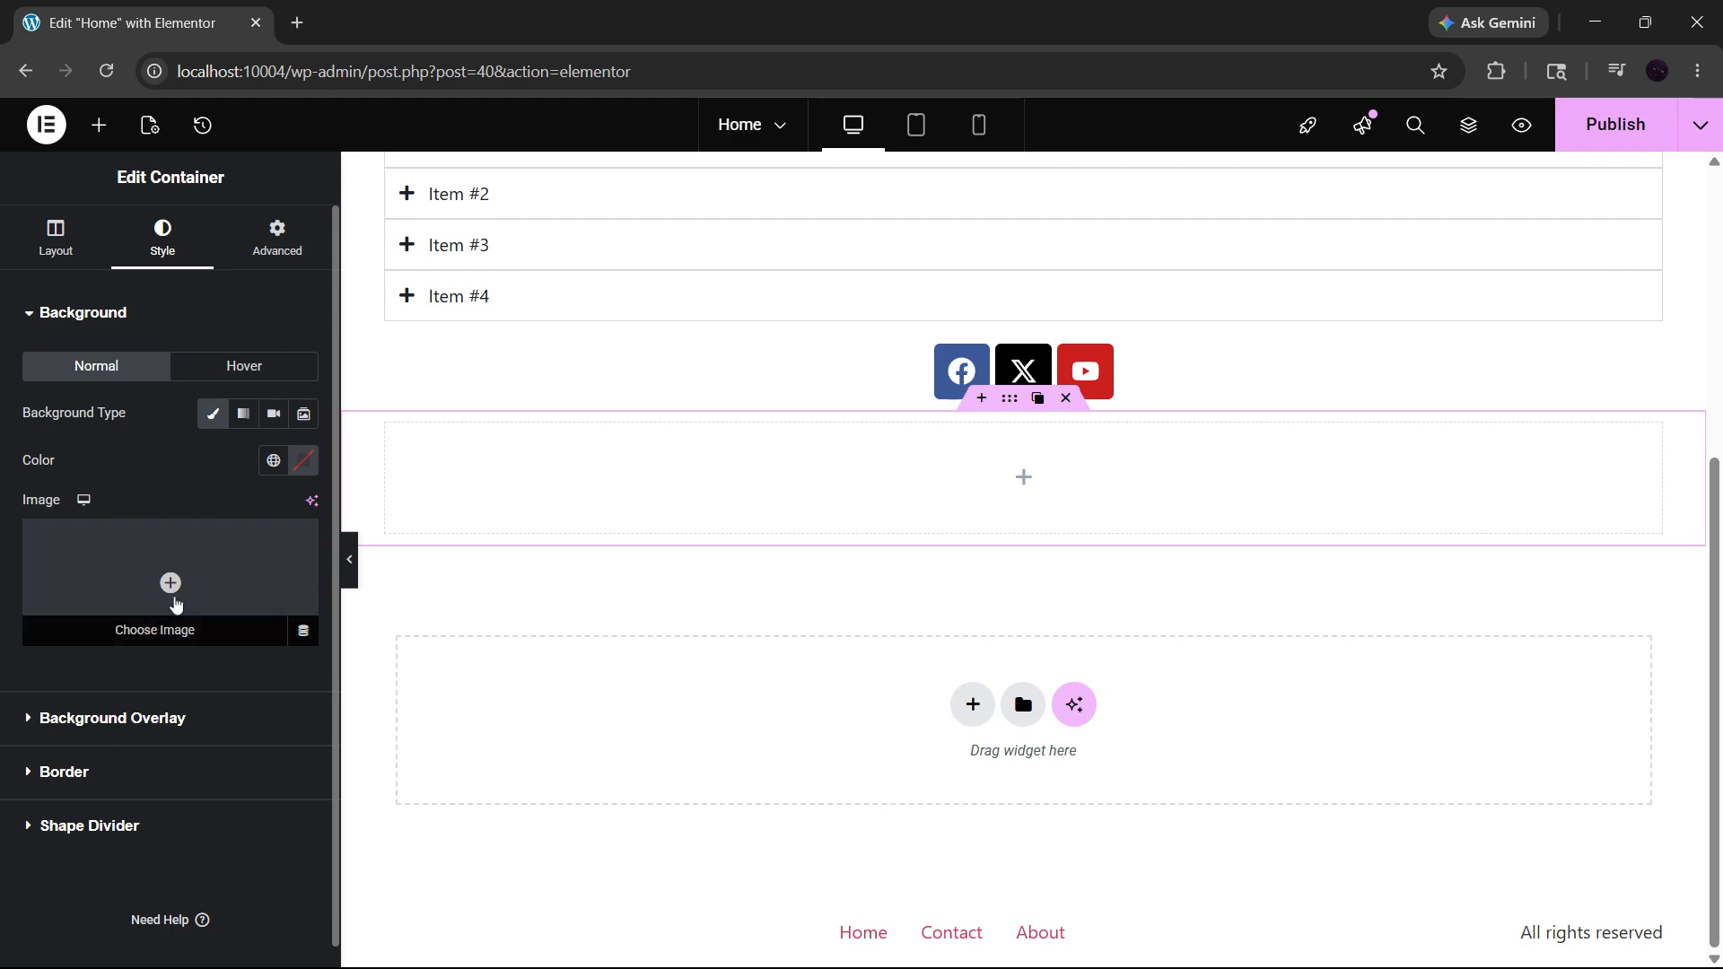
click(174, 599)
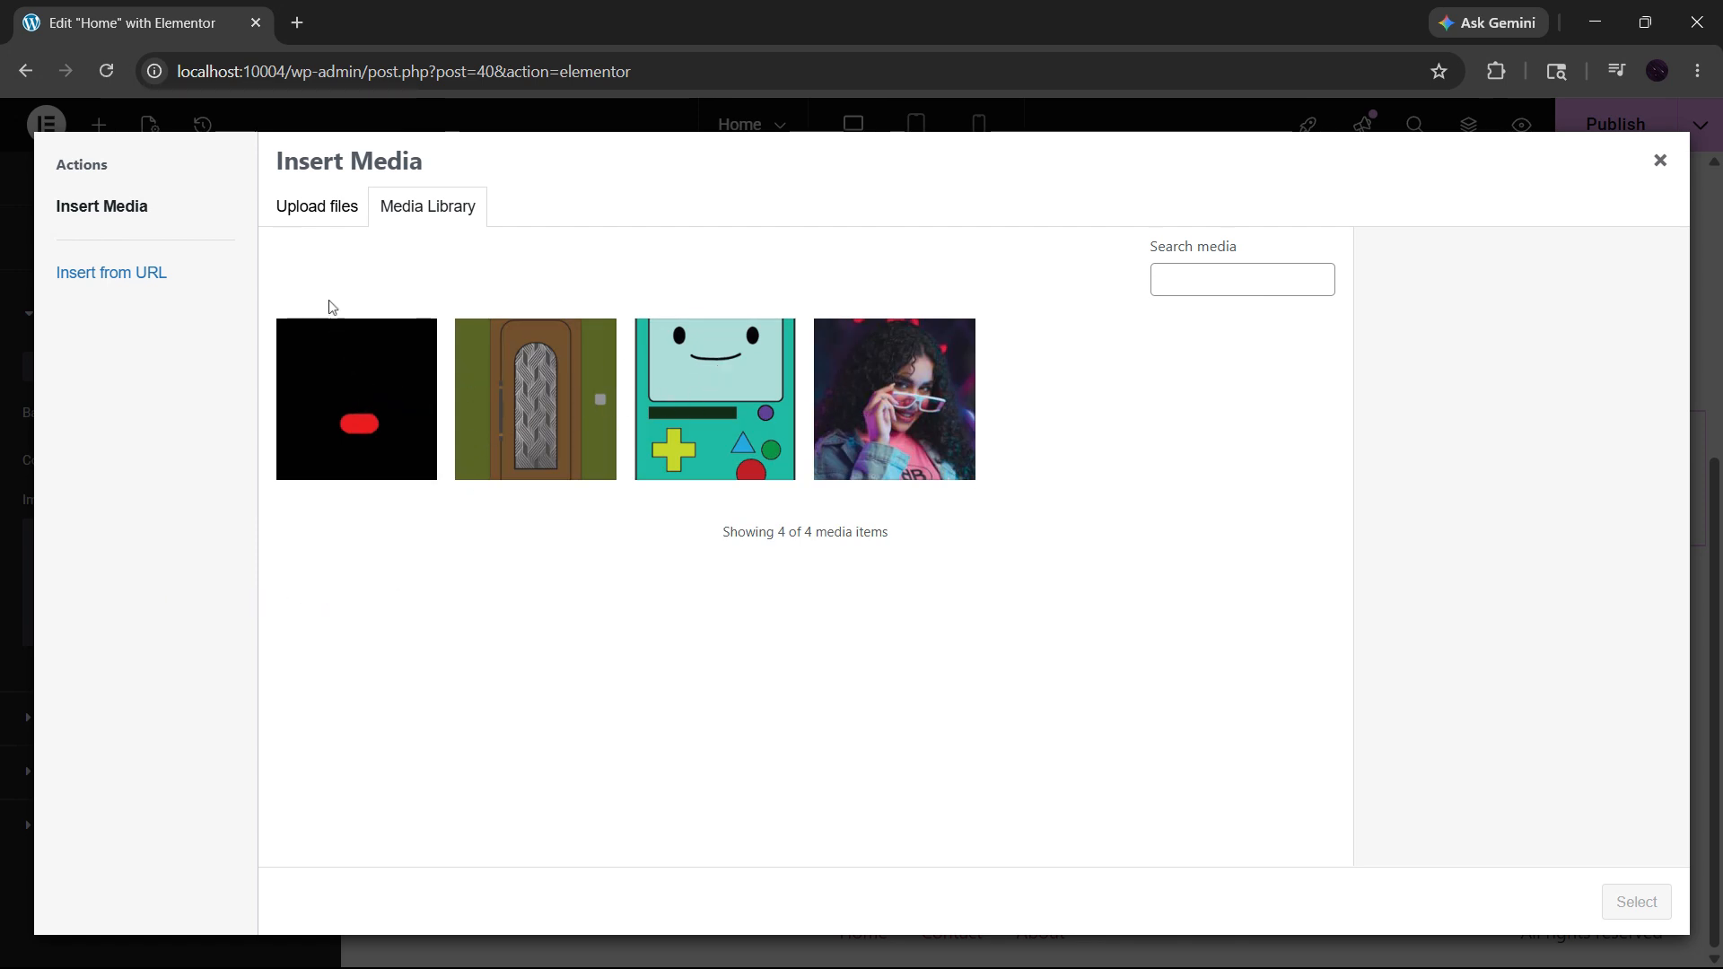
click(892, 371)
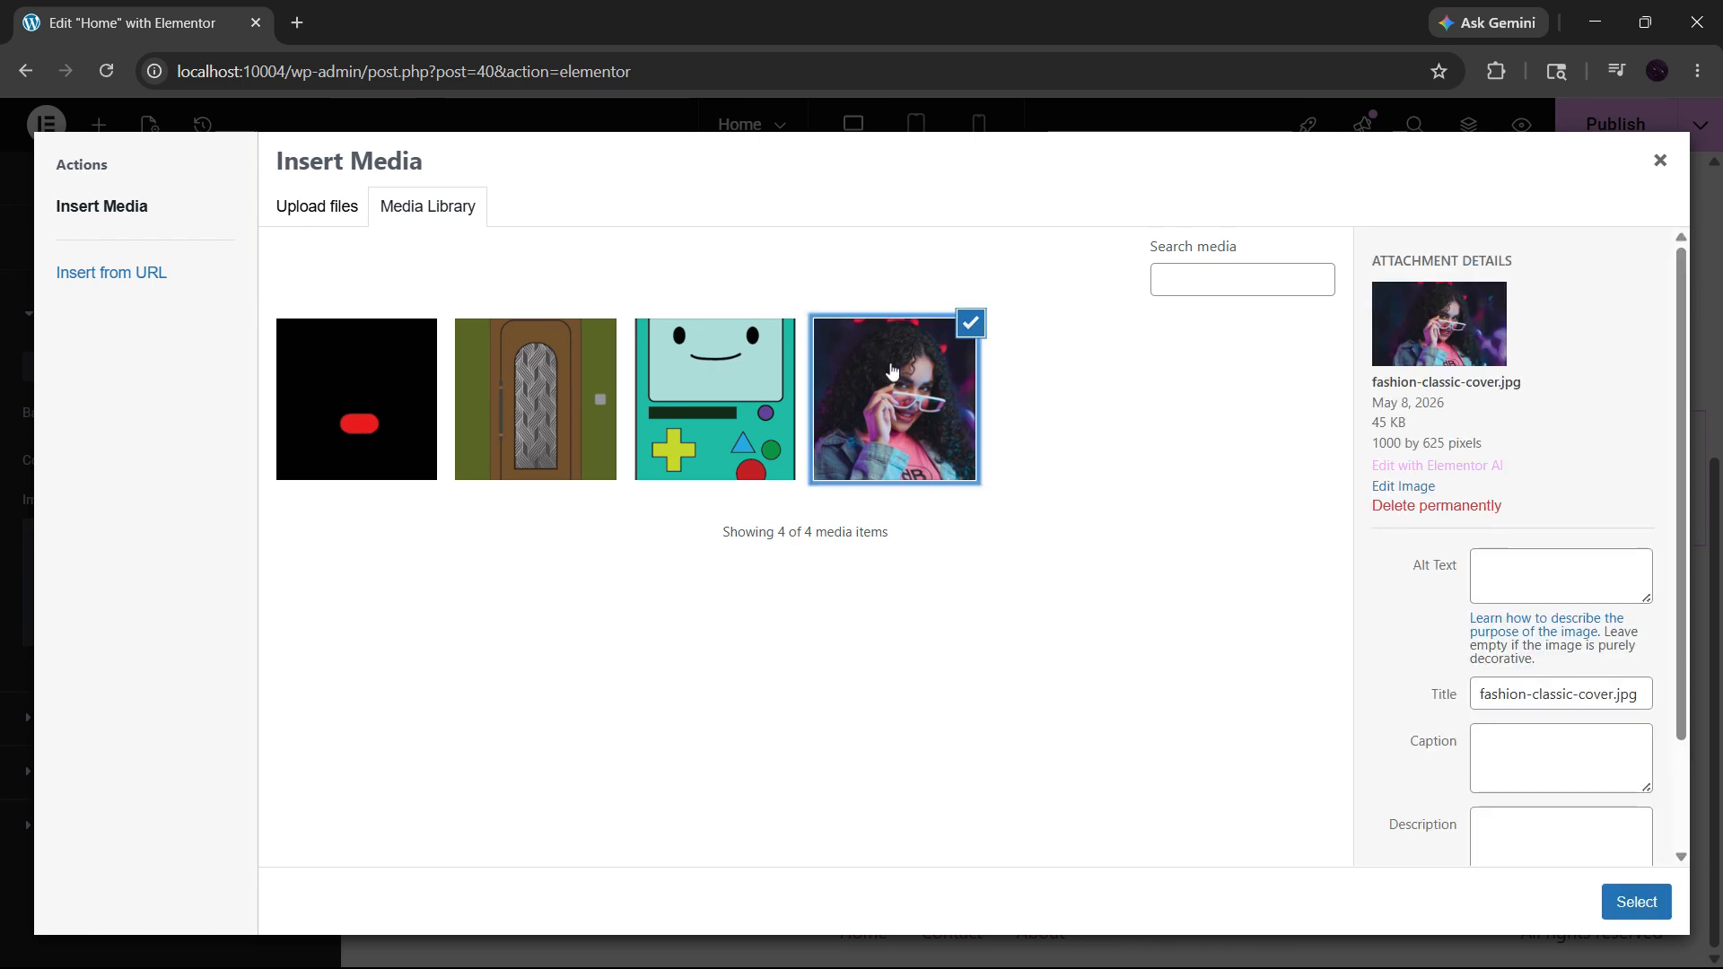
click(326, 217)
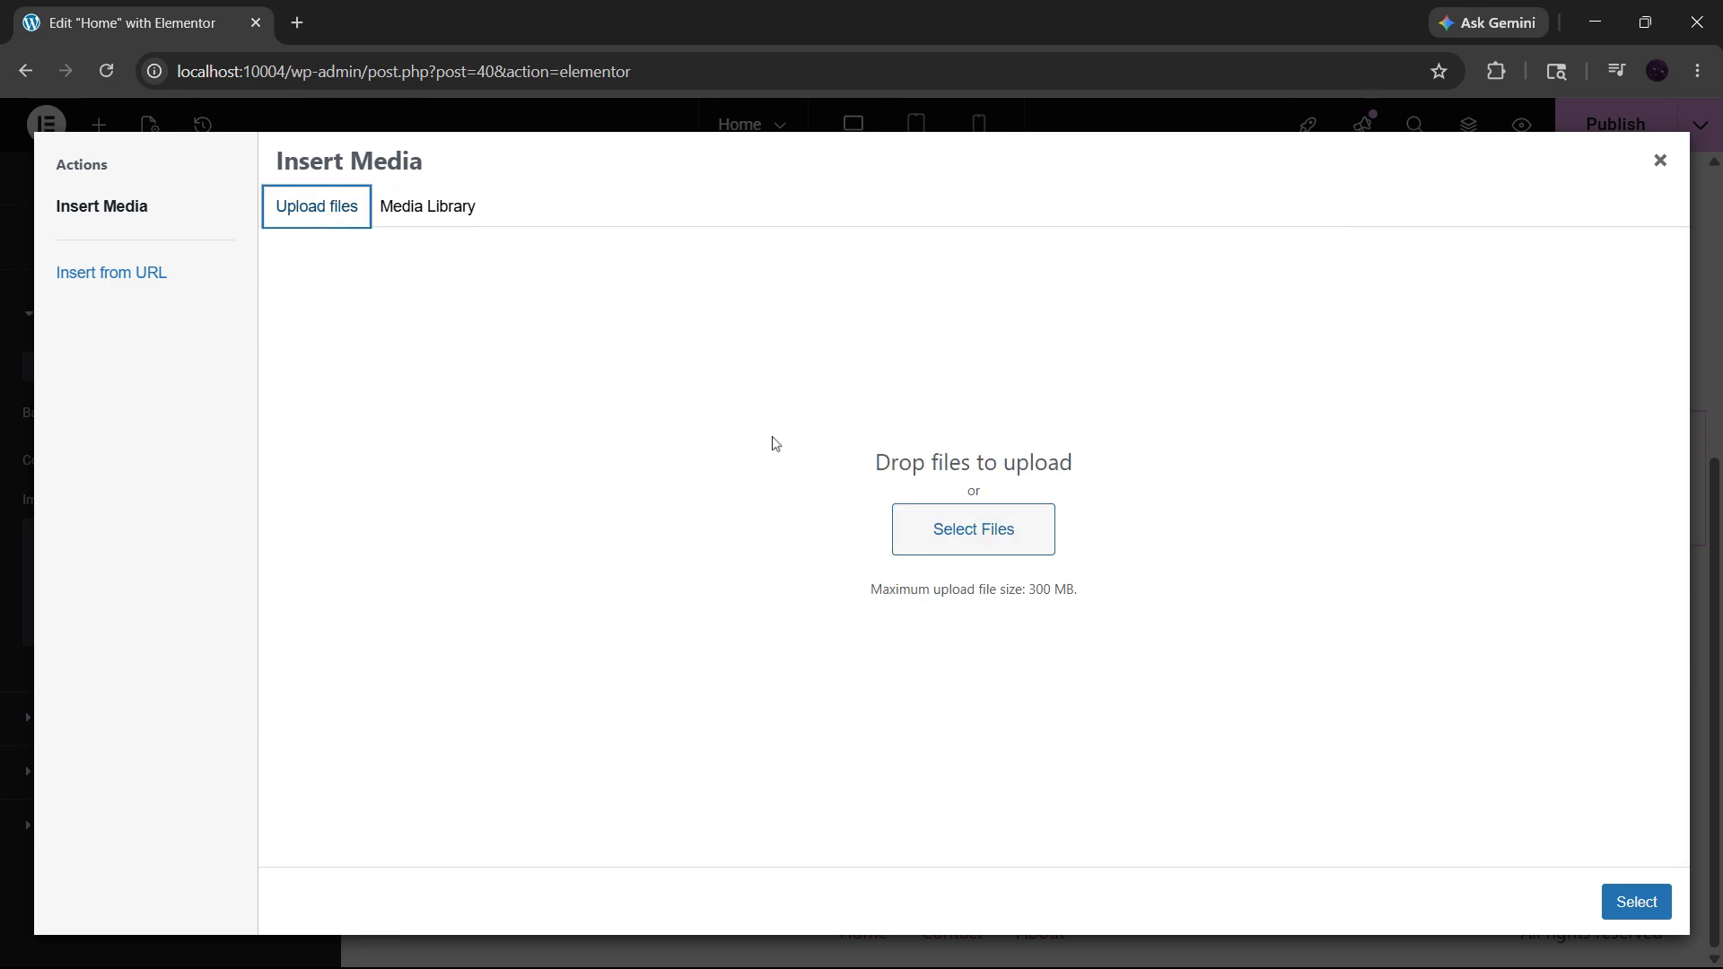
click(438, 213)
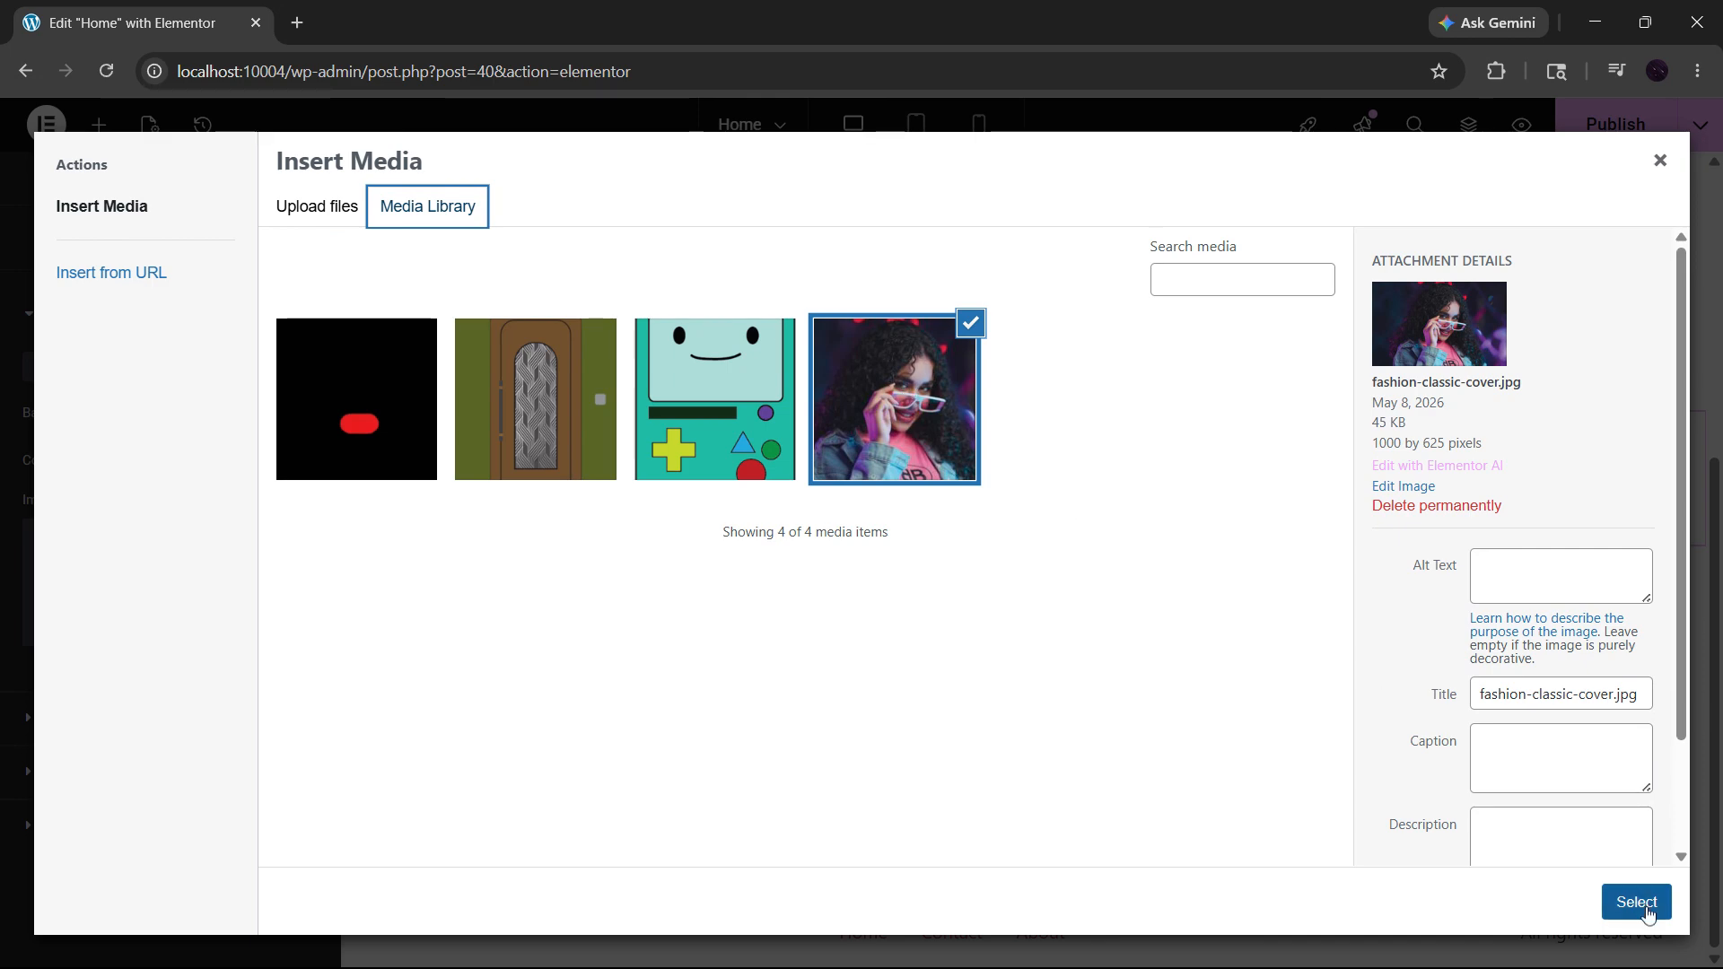
click(1648, 914)
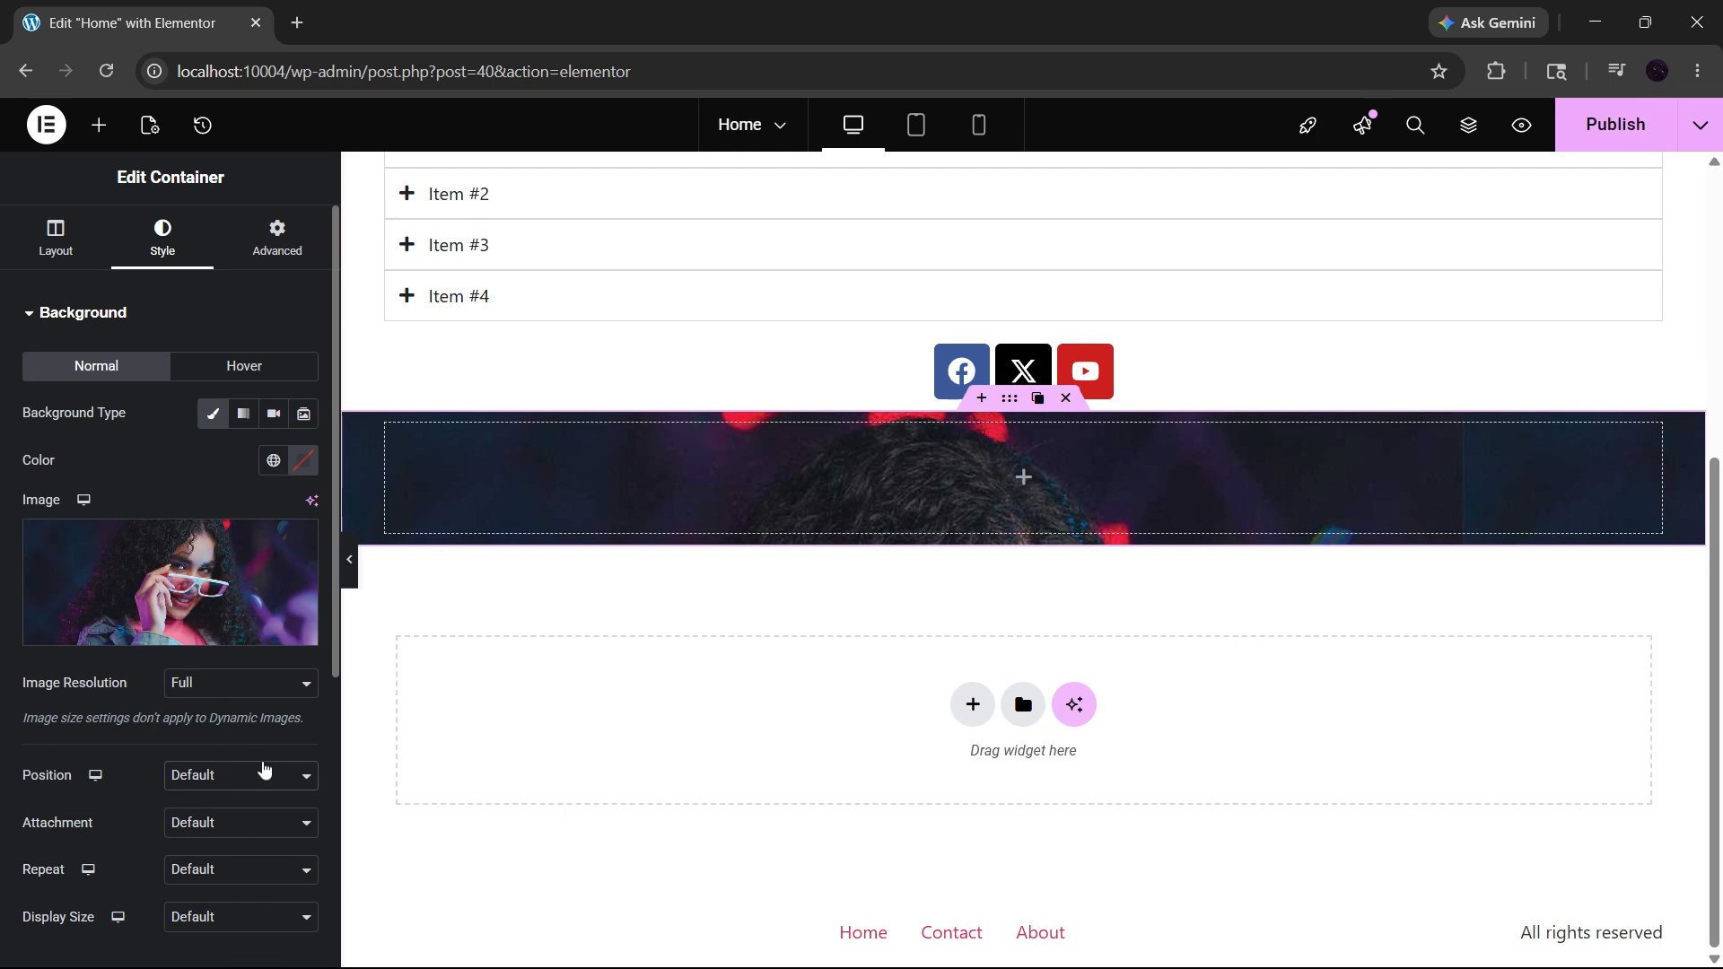
Step: Set the background image's position to Center Center
click(264, 774)
click(242, 798)
scroll(266, 762, down, 3)
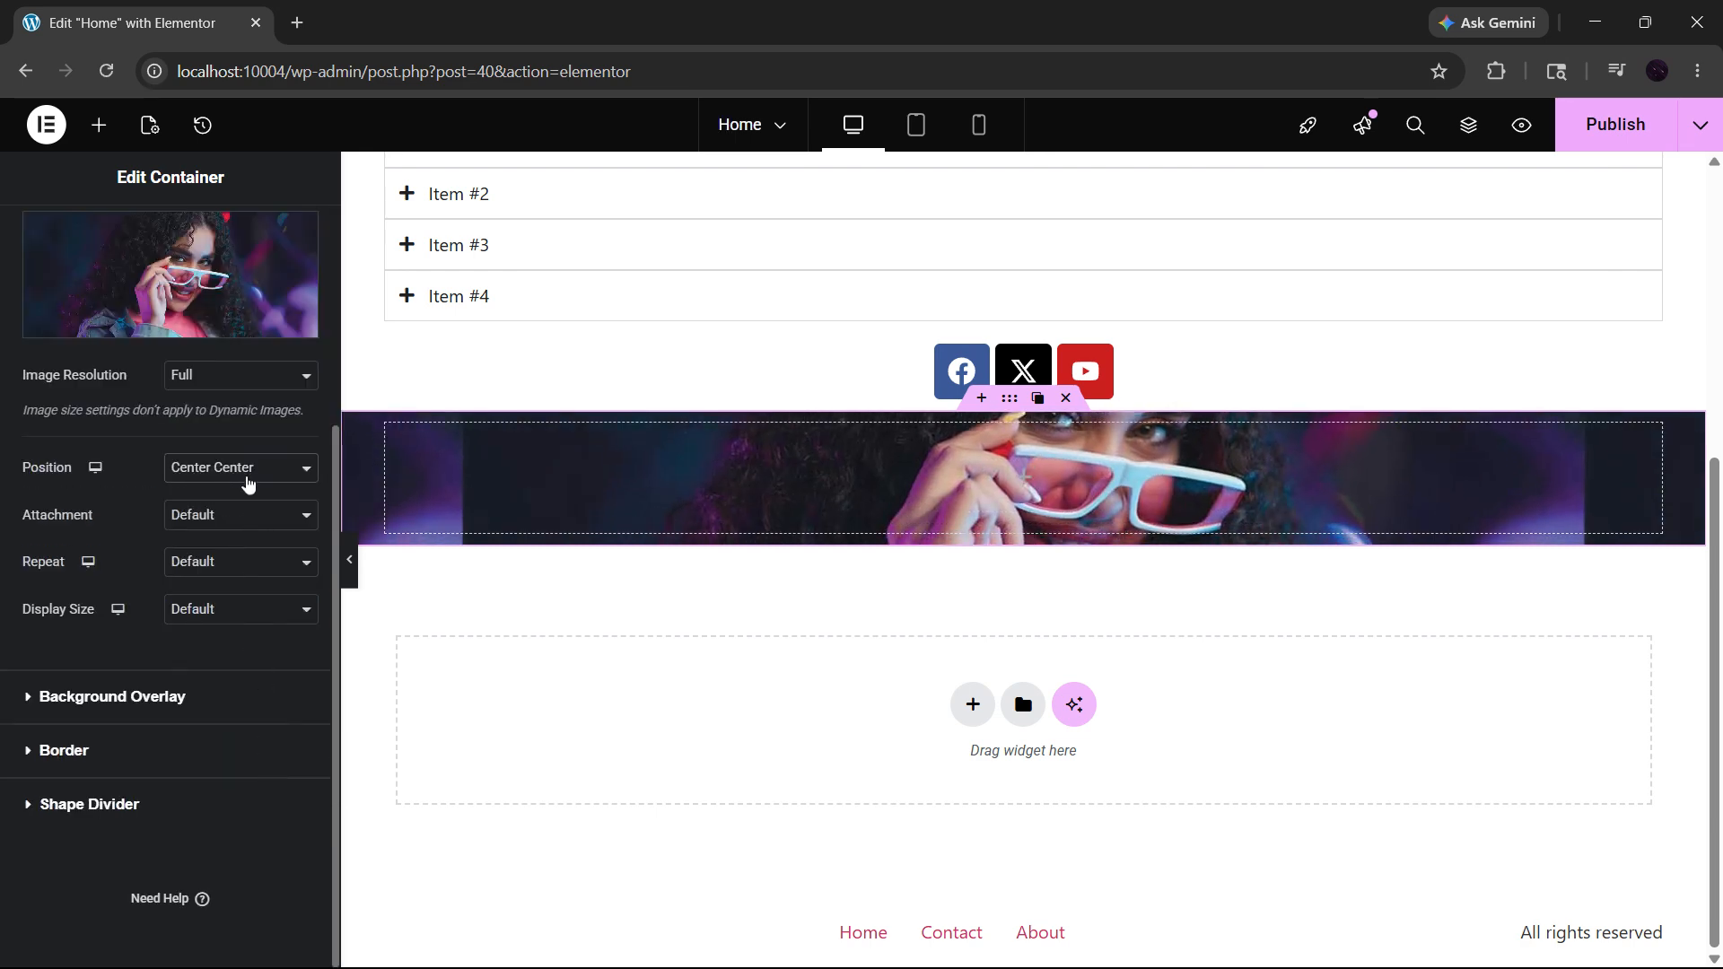
Step: Try the Fixed attachment on the background image and return the attachment to Default
click(200, 518)
click(206, 553)
click(234, 535)
click(246, 574)
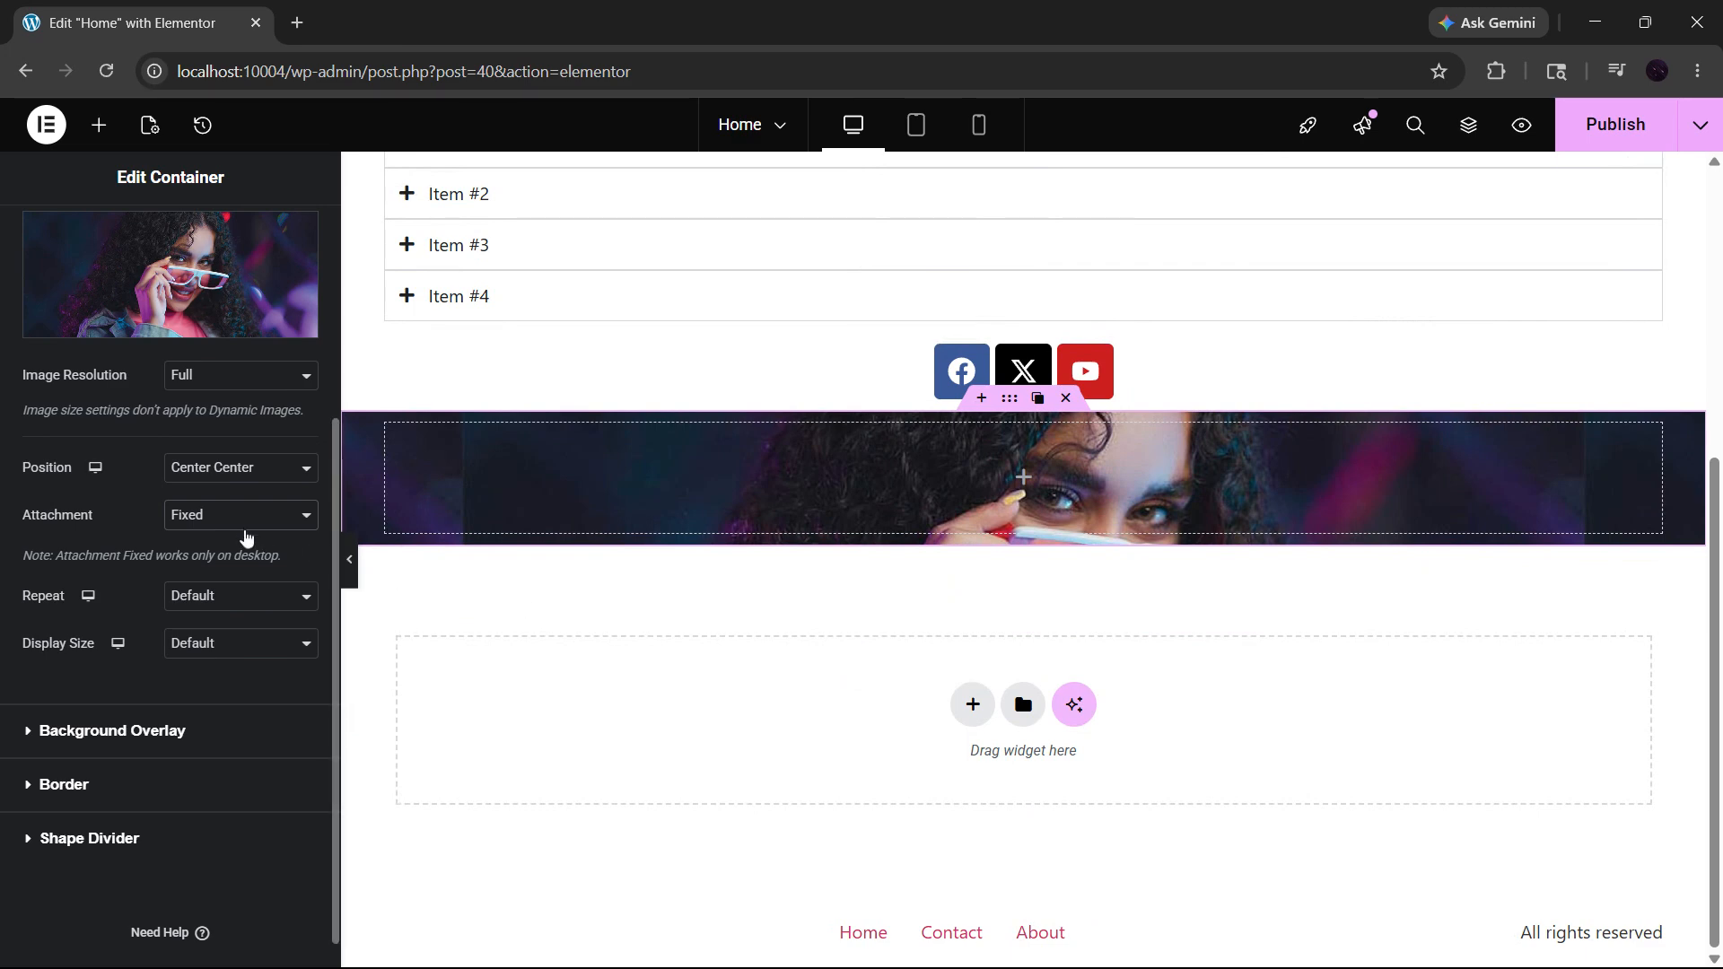
click(247, 536)
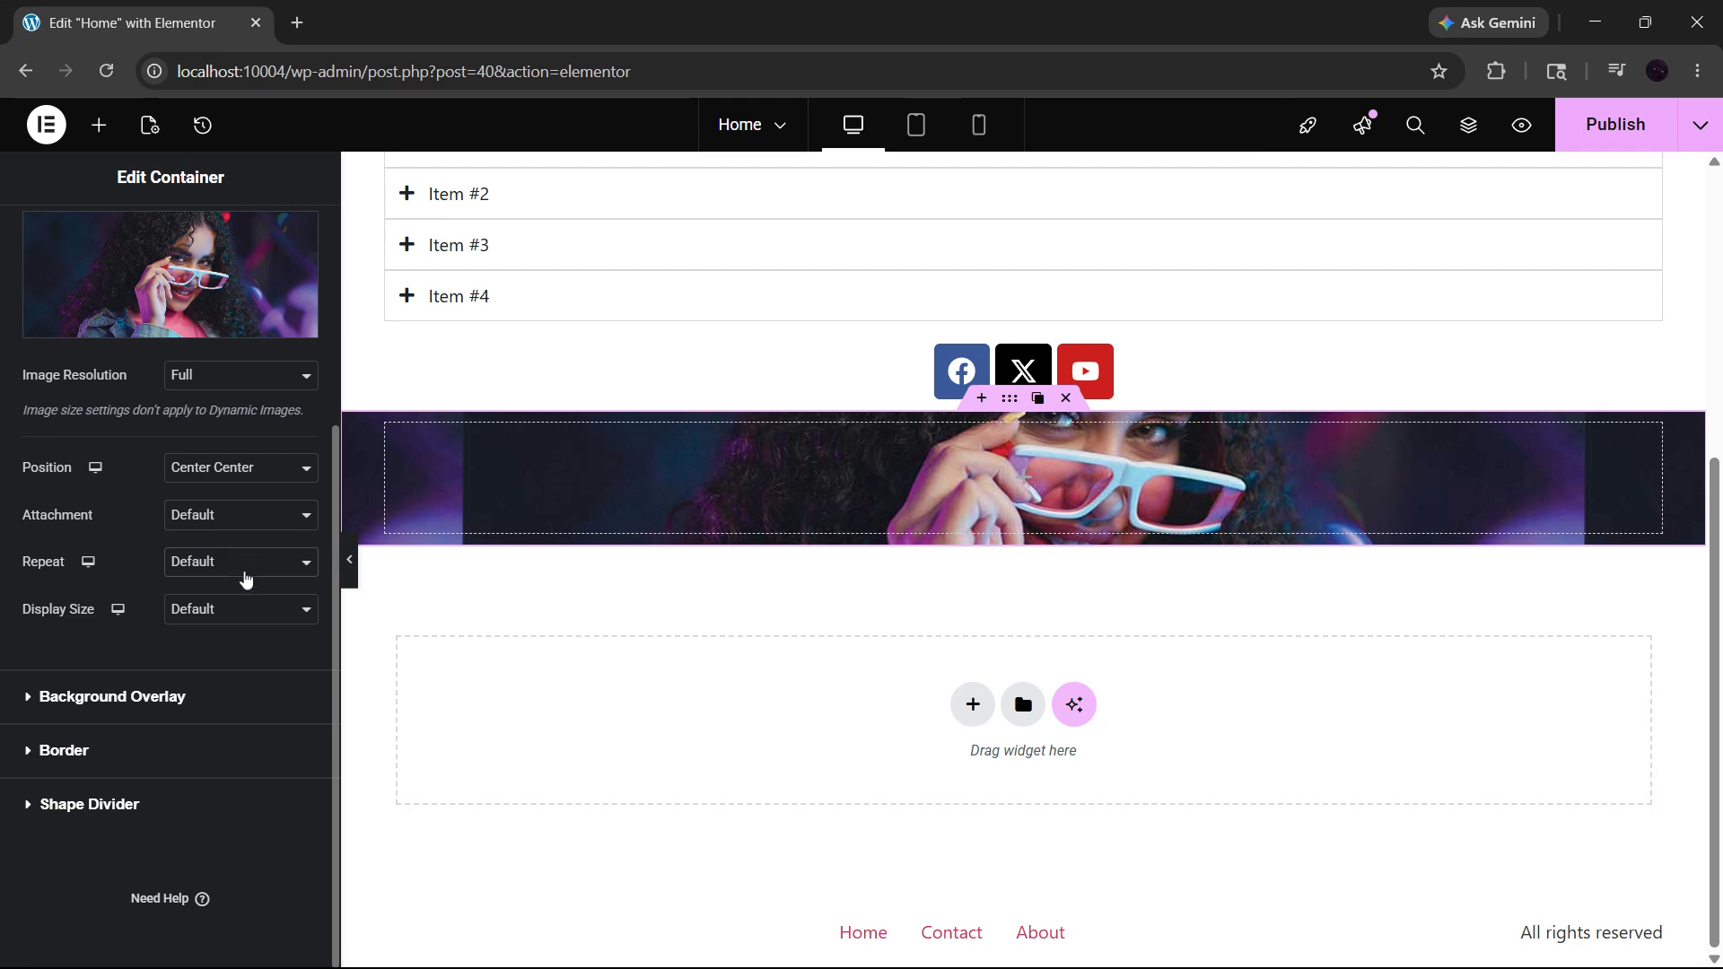
Step: Set the background image to No-repeat with Scroll attachment and Cover display size
click(248, 620)
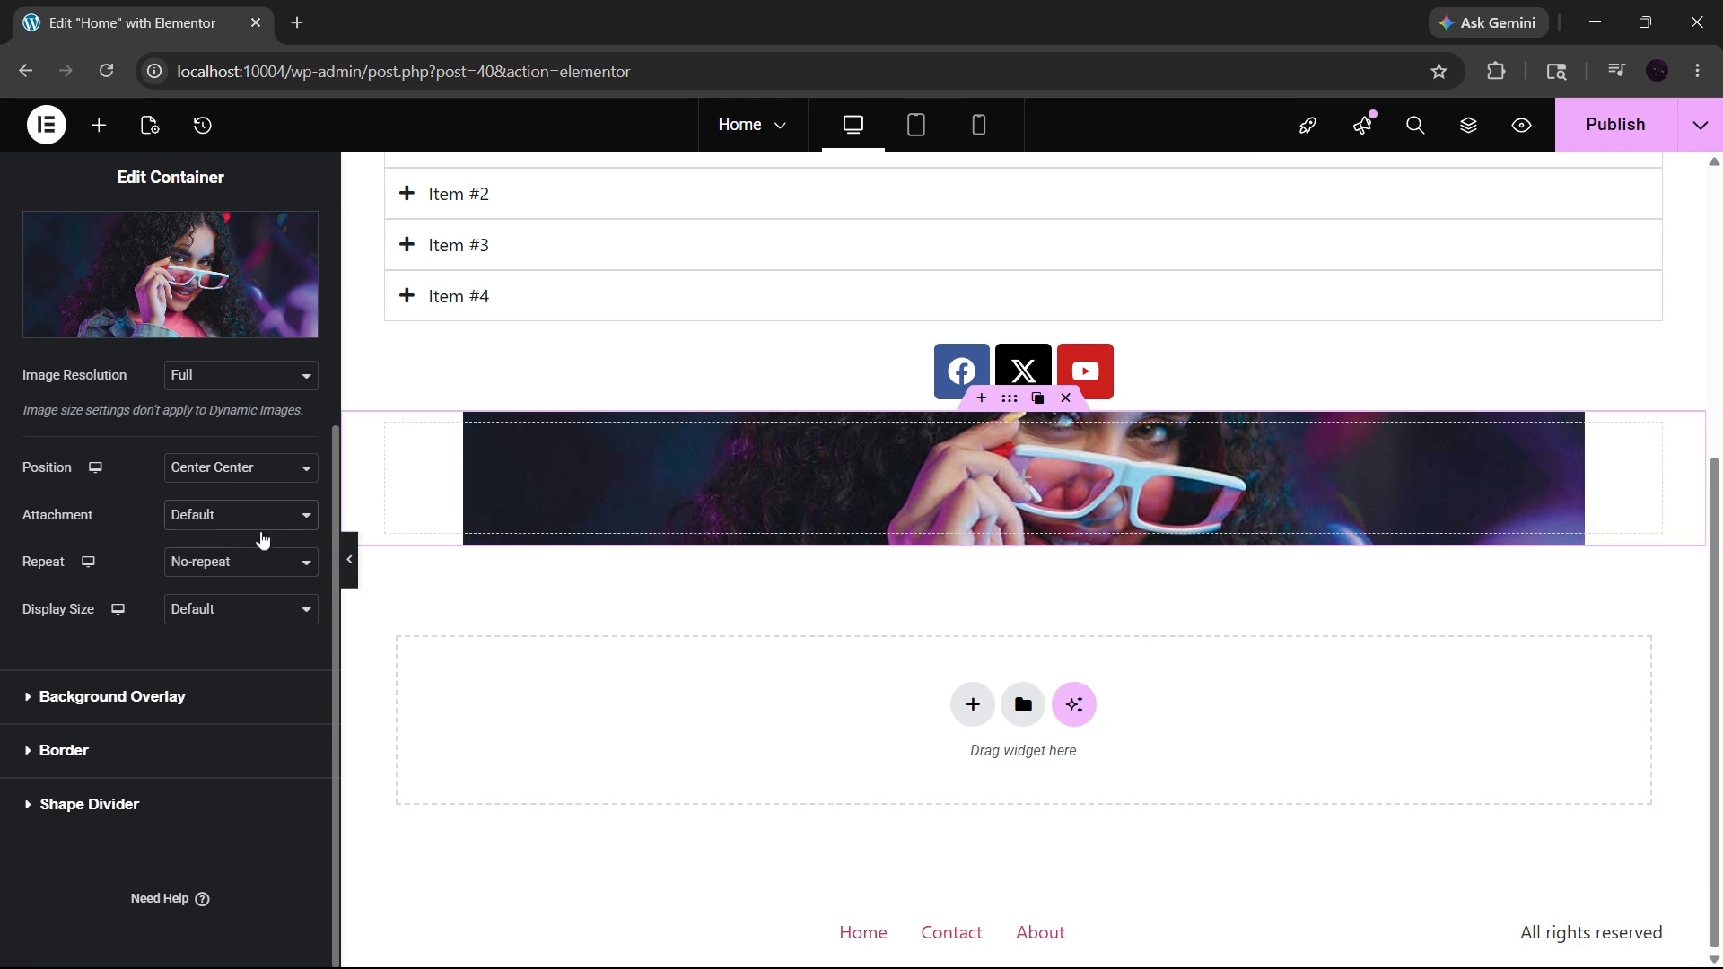
click(273, 588)
click(242, 665)
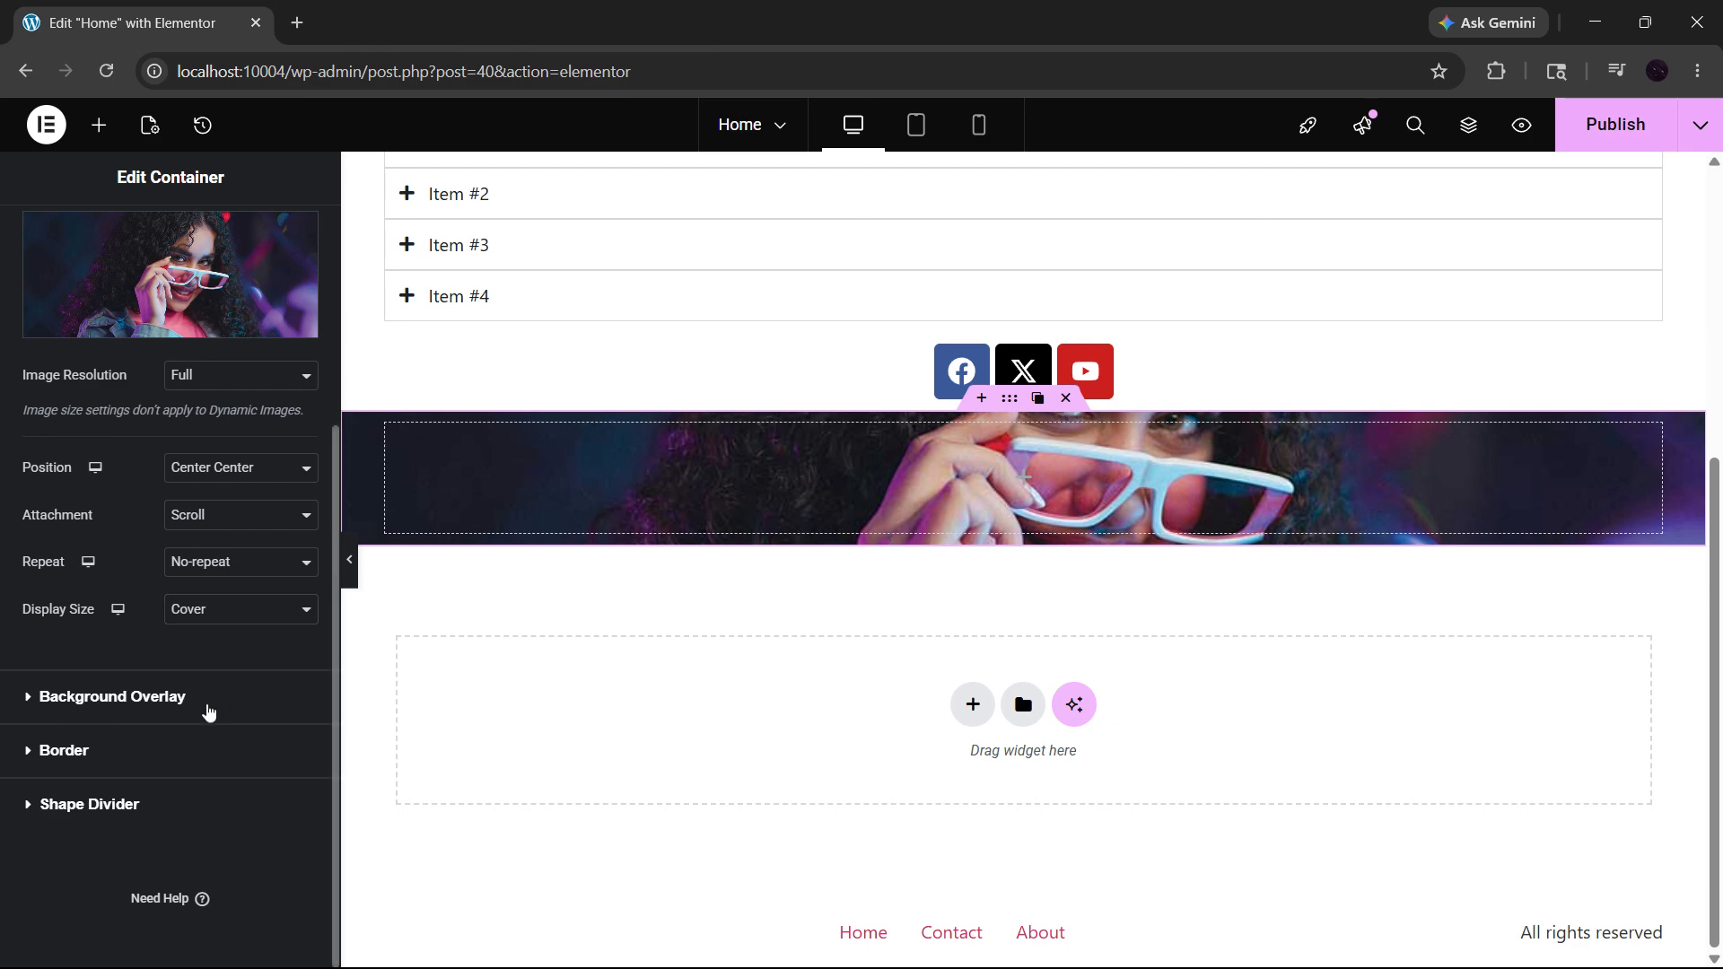
Step: Add a classic background overlay to the container in dark grey #494949
click(207, 704)
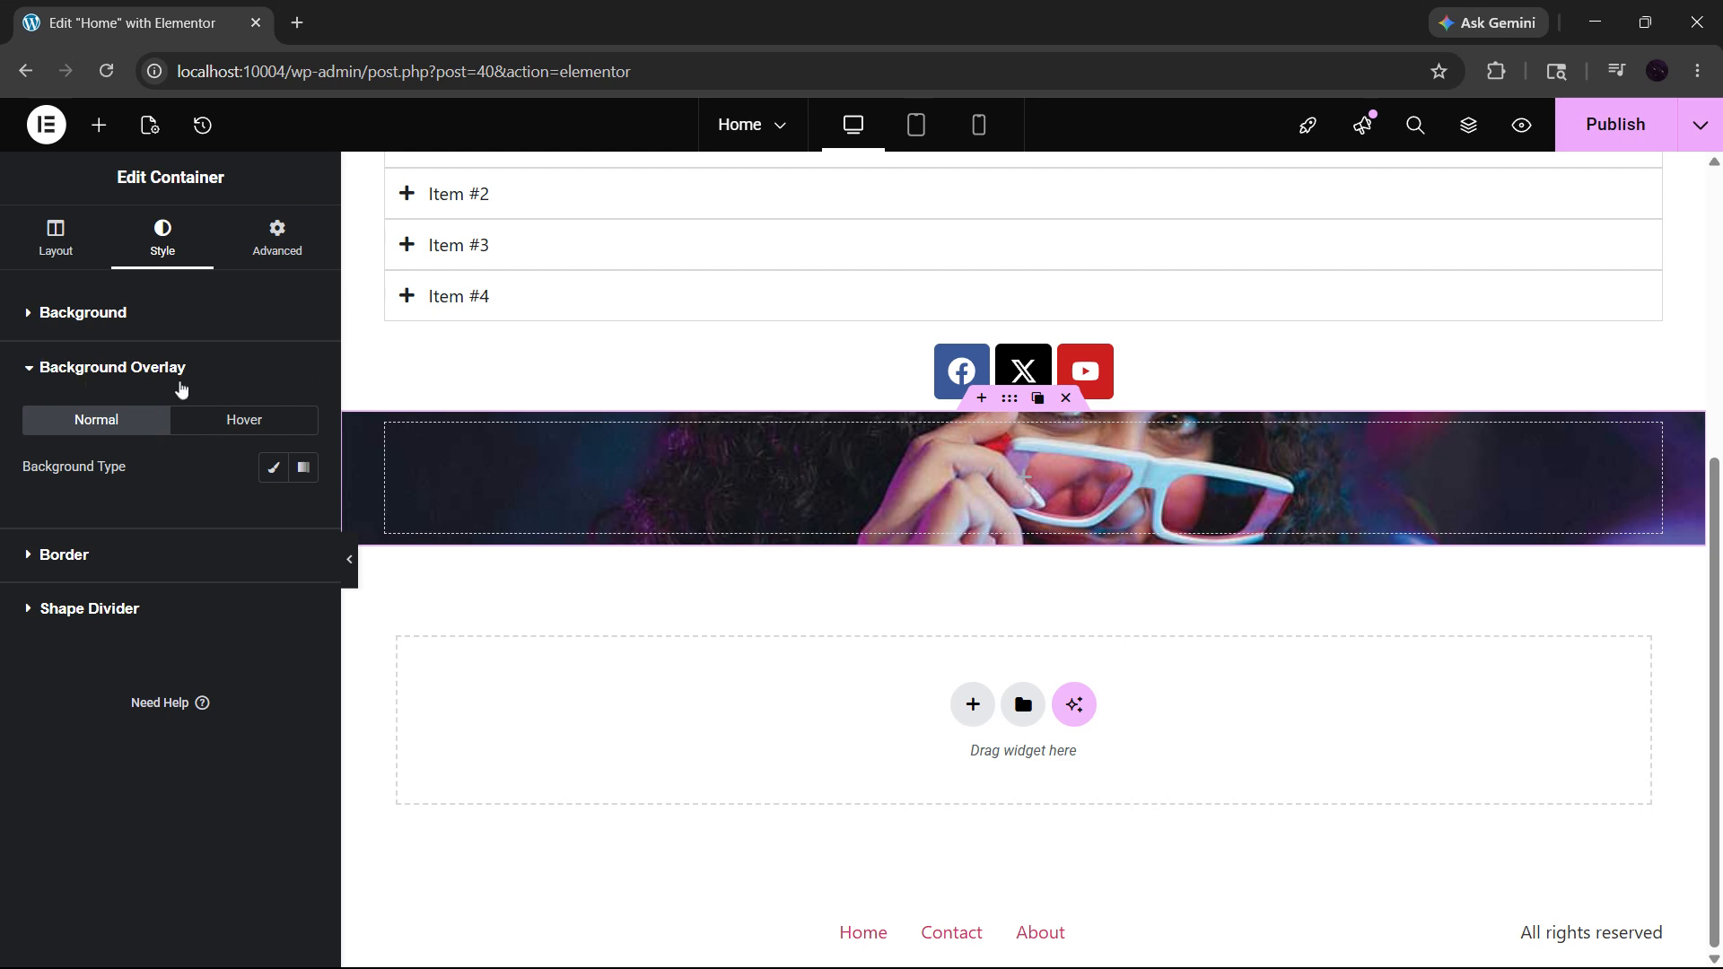
click(274, 468)
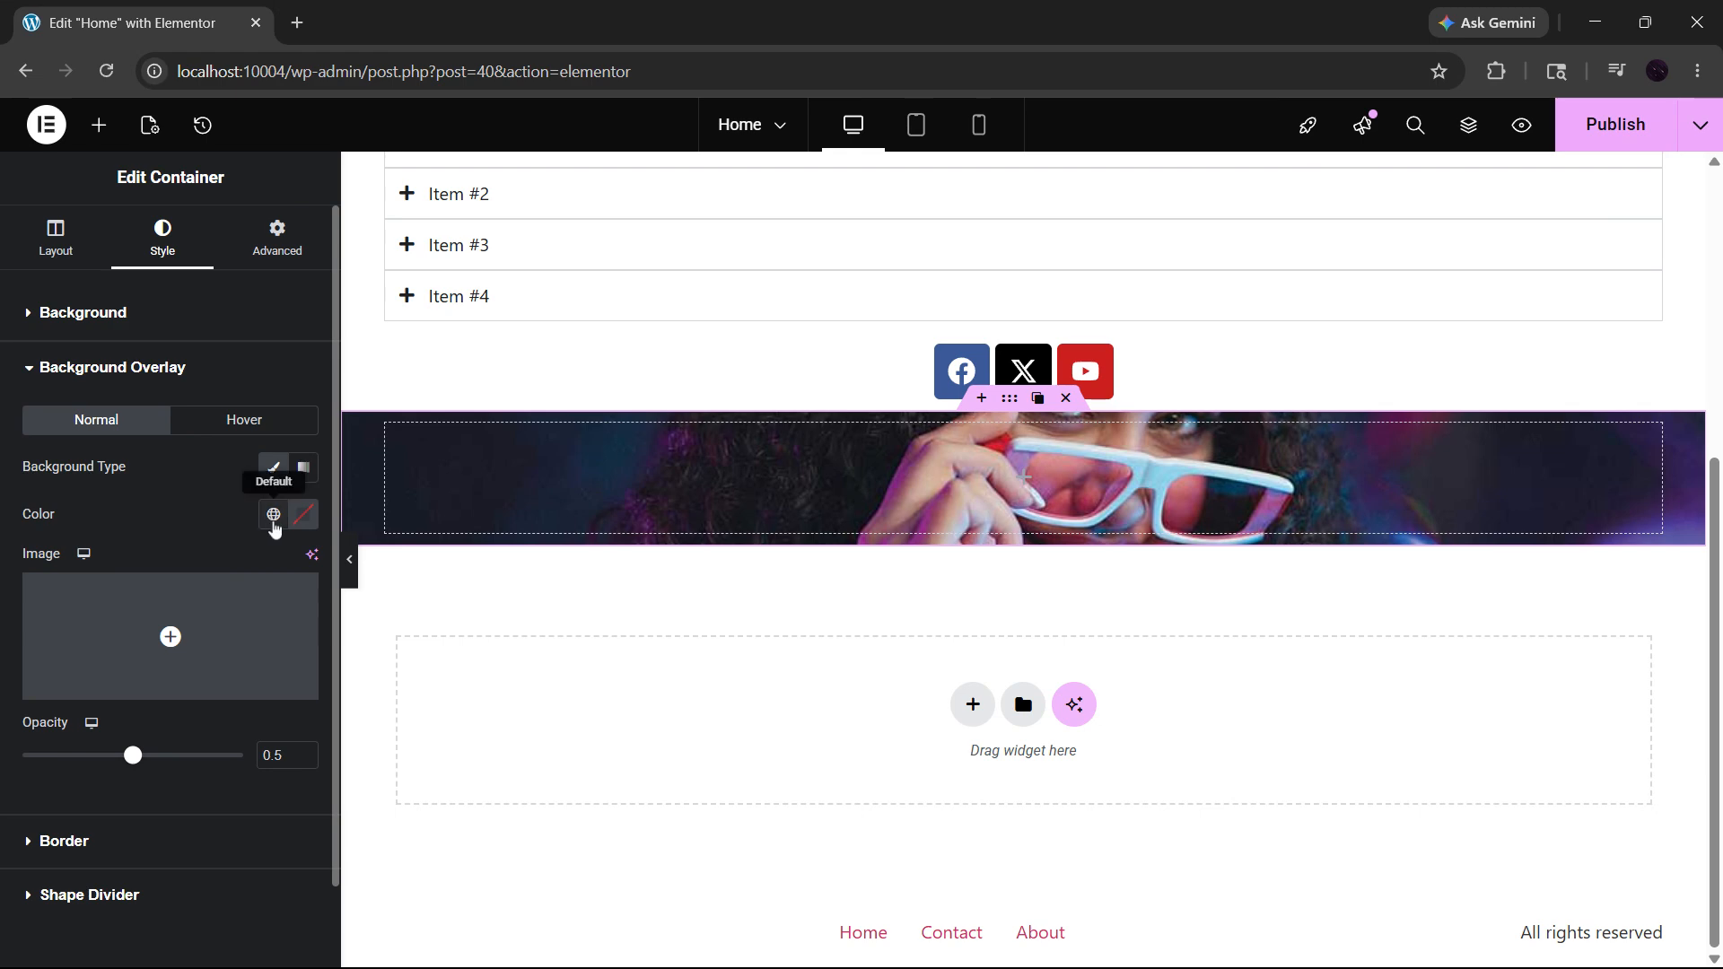
click(305, 518)
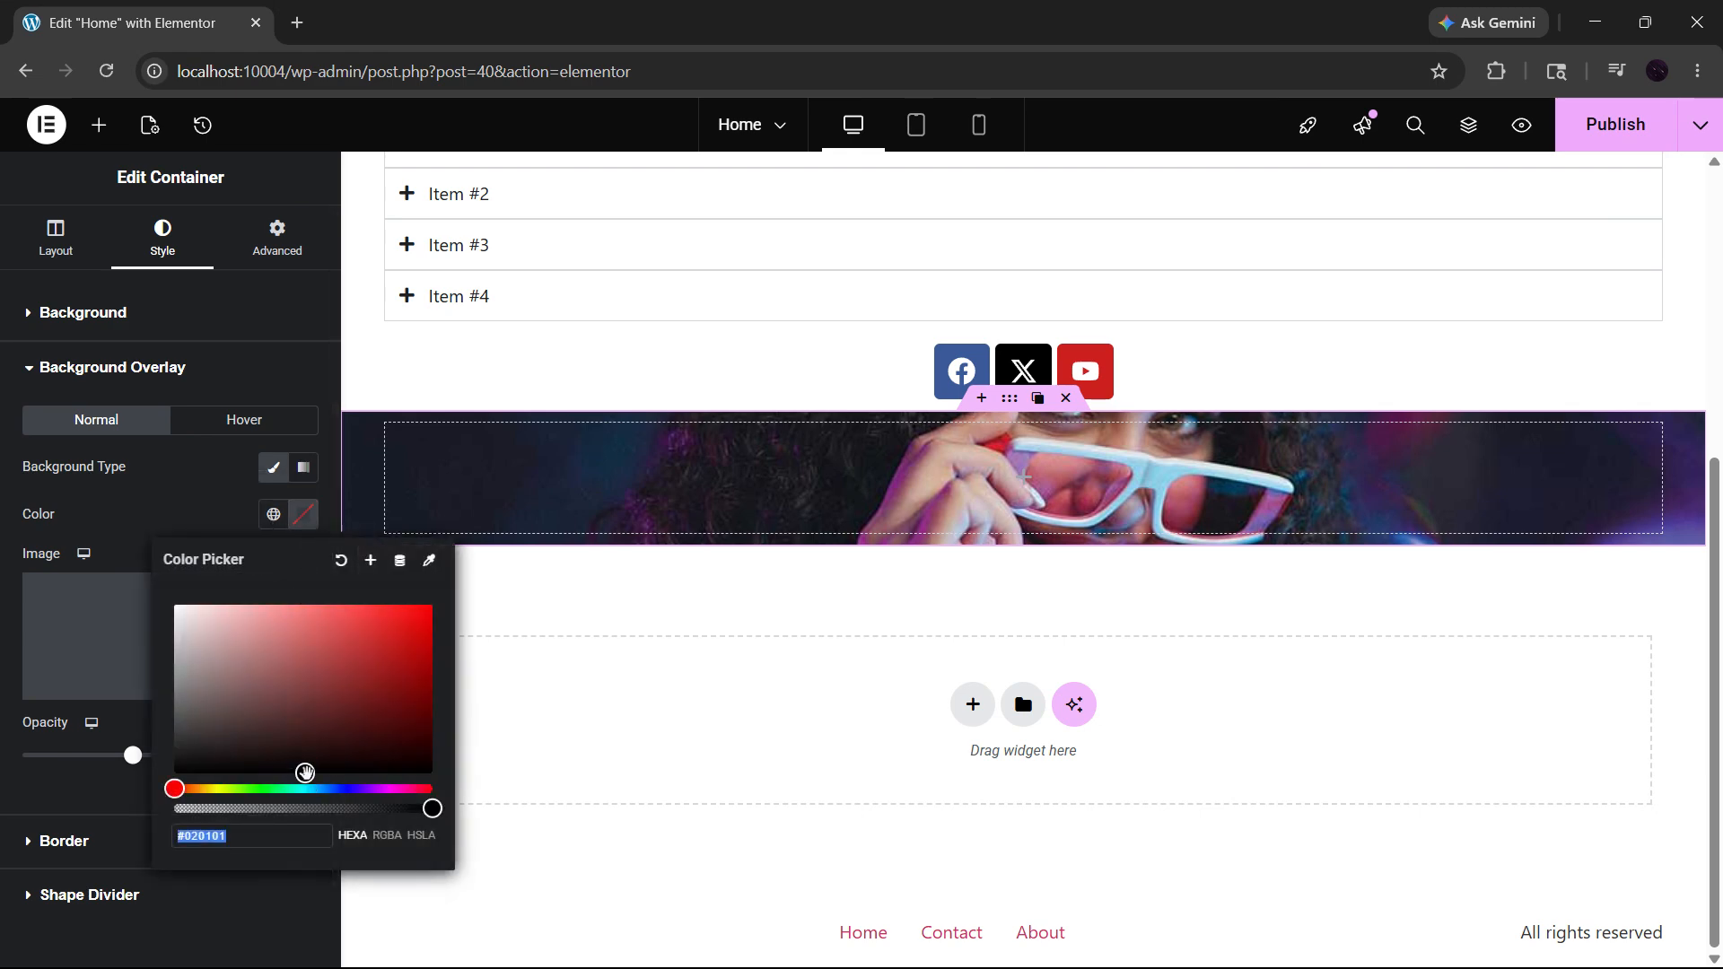
drag(305, 773, 172, 725)
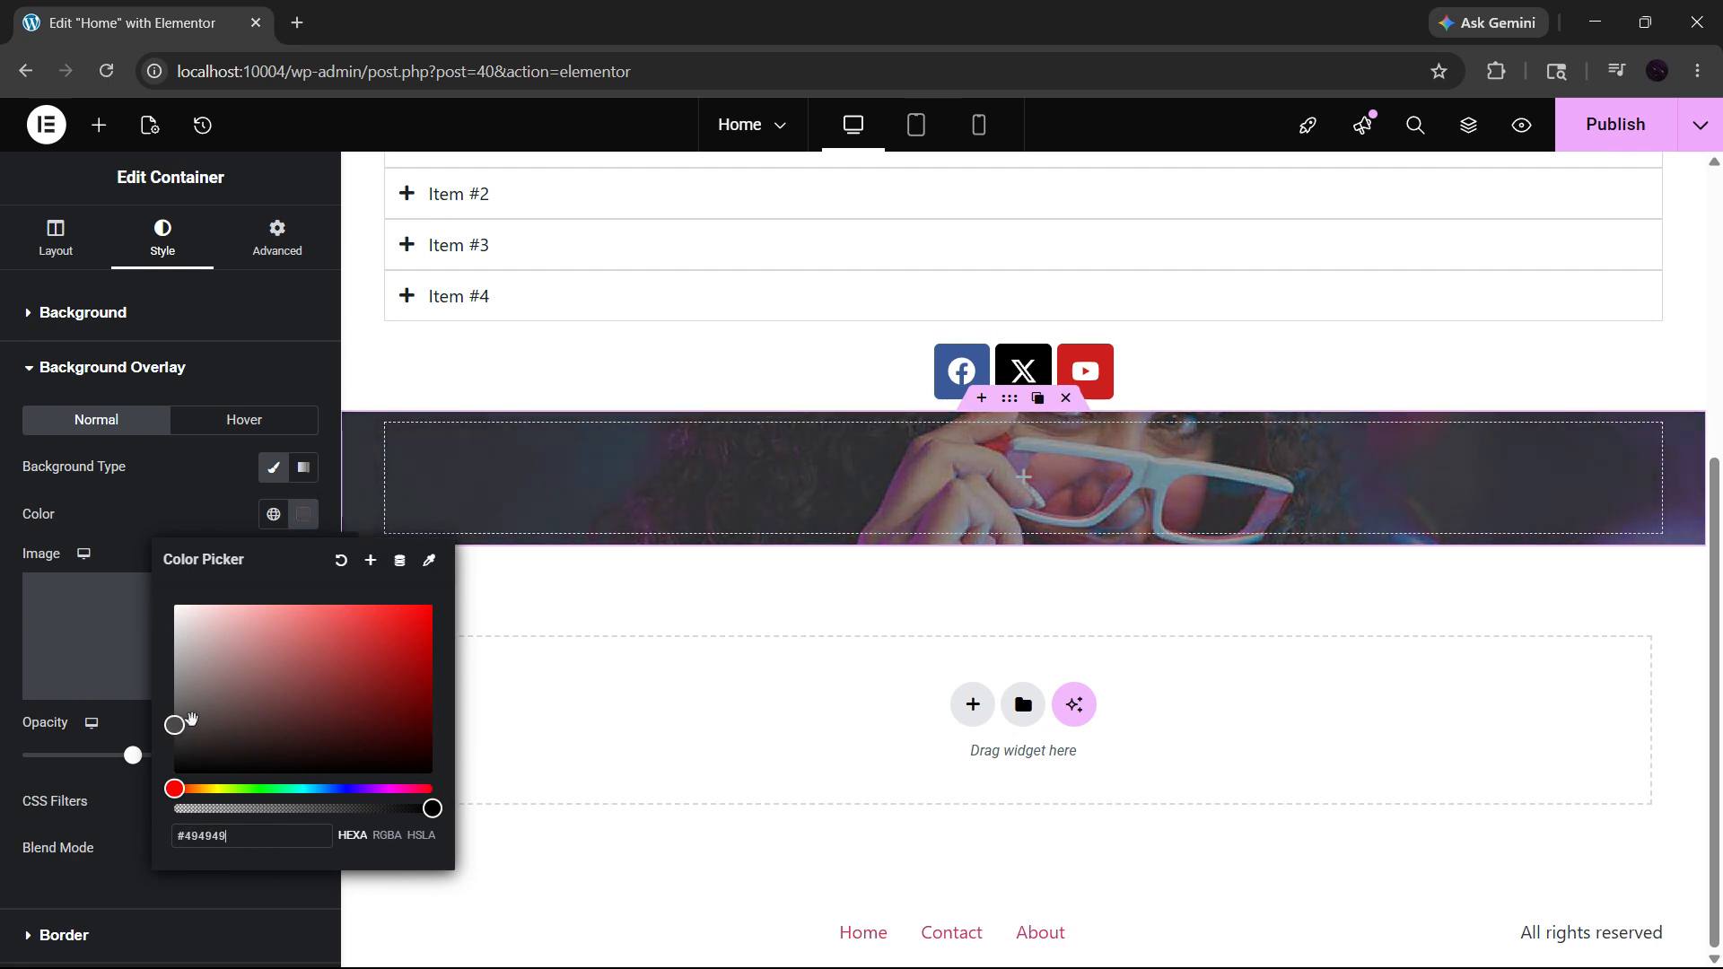
click(159, 496)
Step: Set the background overlay's opacity to 0.37
mouse_move(134, 764)
mouse_down()
mouse_move(50, 759)
mouse_move(235, 784)
mouse_move(126, 781)
mouse_move(140, 777)
mouse_move(104, 756)
mouse_up()
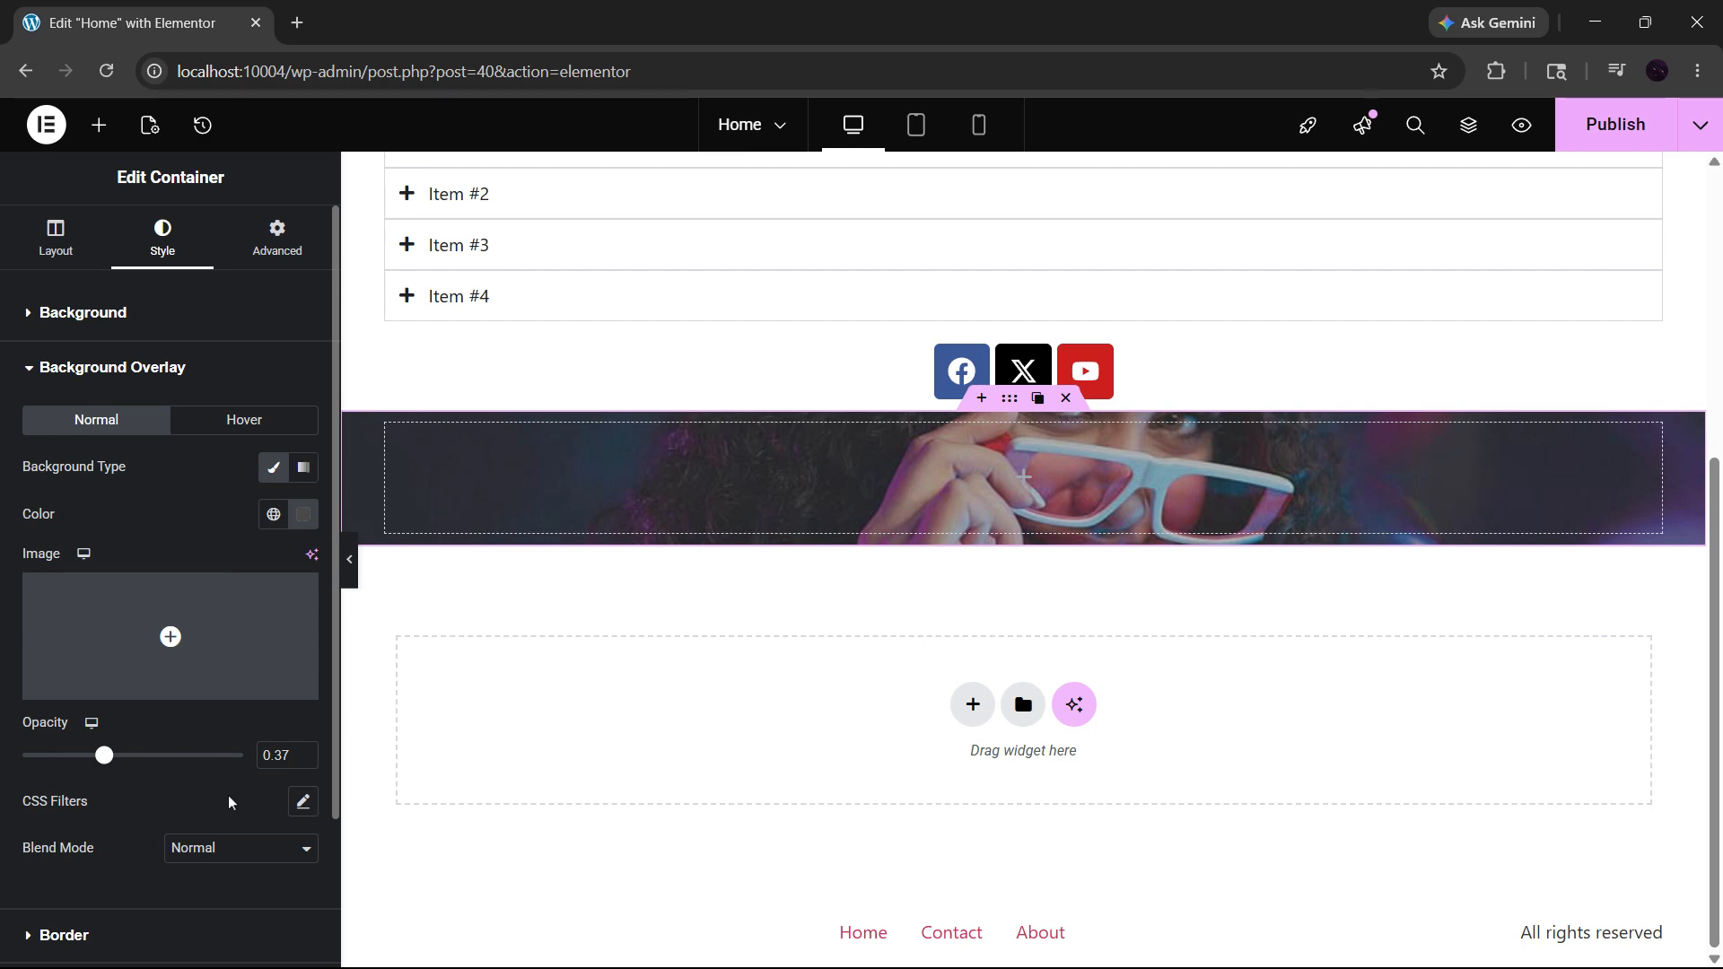
scroll(230, 801, down, 2)
scroll(230, 801, up, 2)
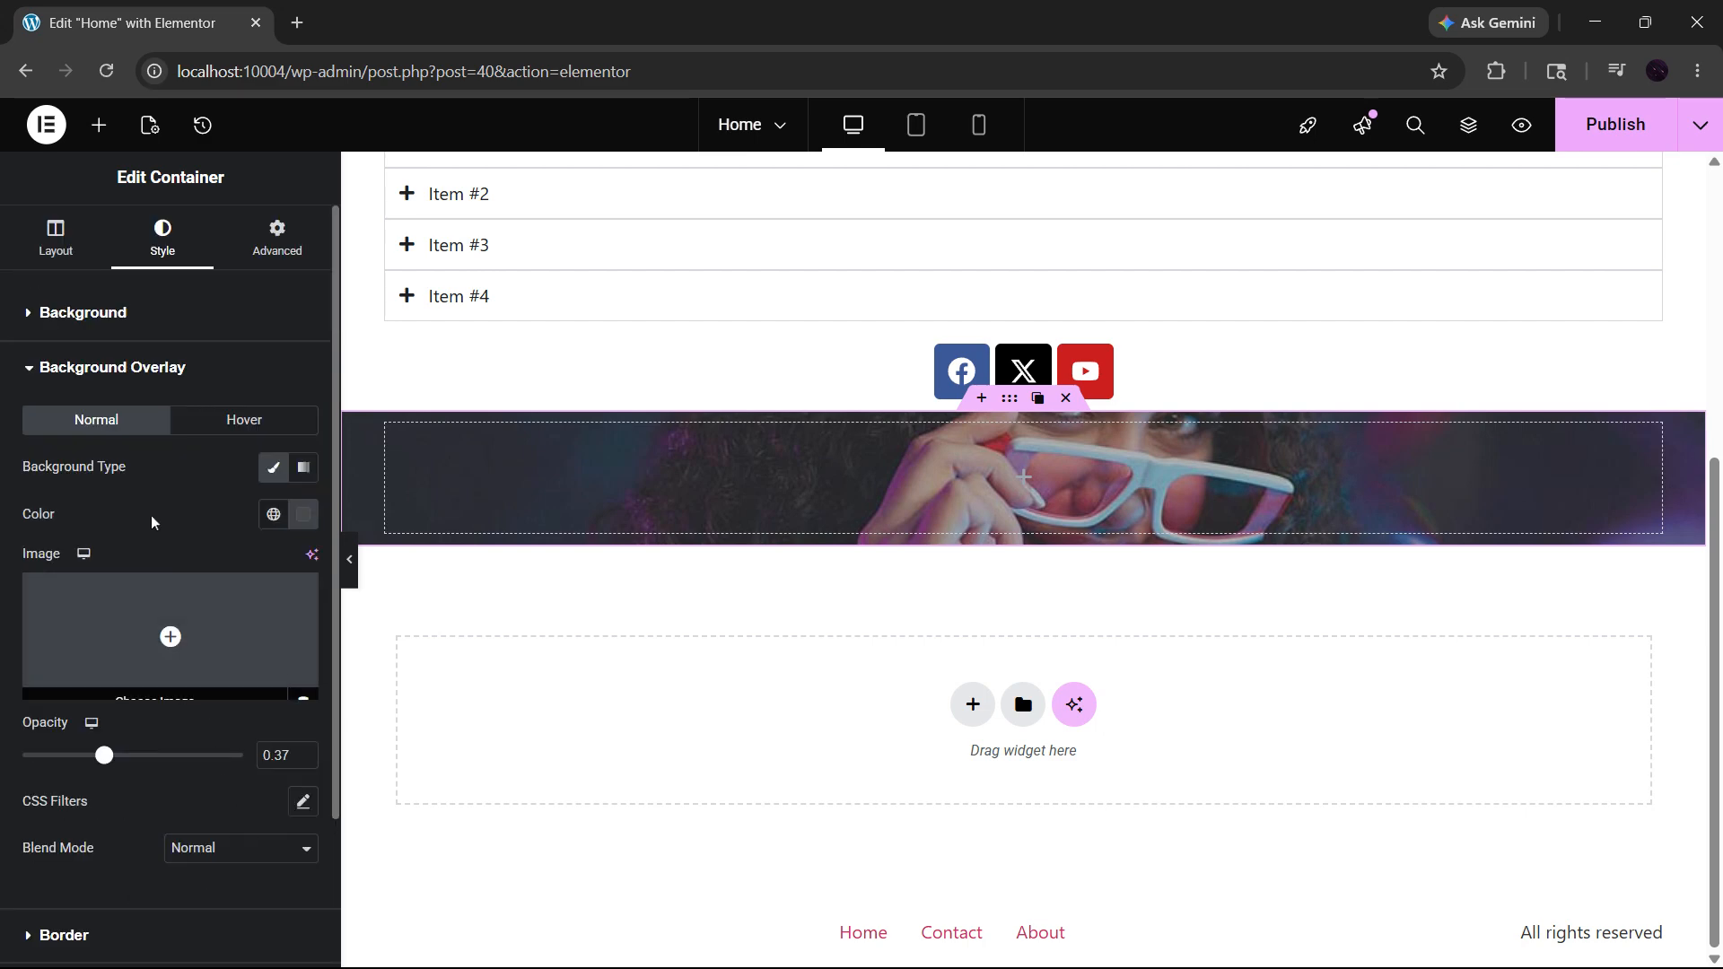
Step: Set the container's minimum height to 400 px and publish the page
click(57, 244)
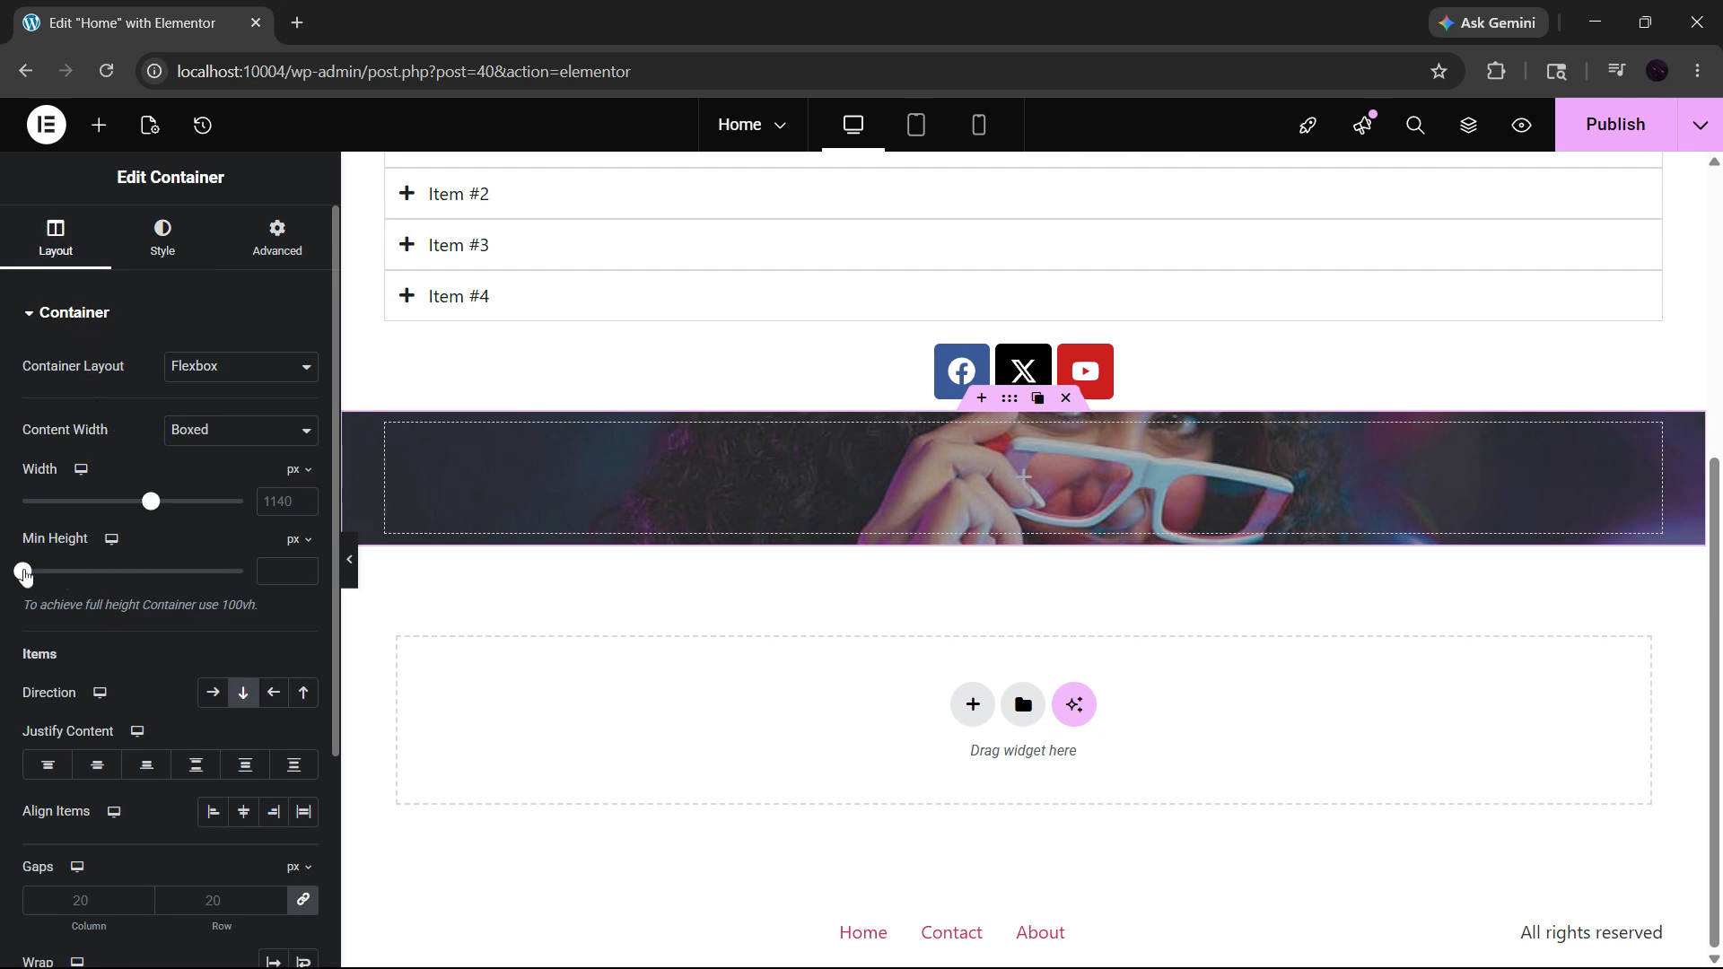
drag(24, 574, 87, 599)
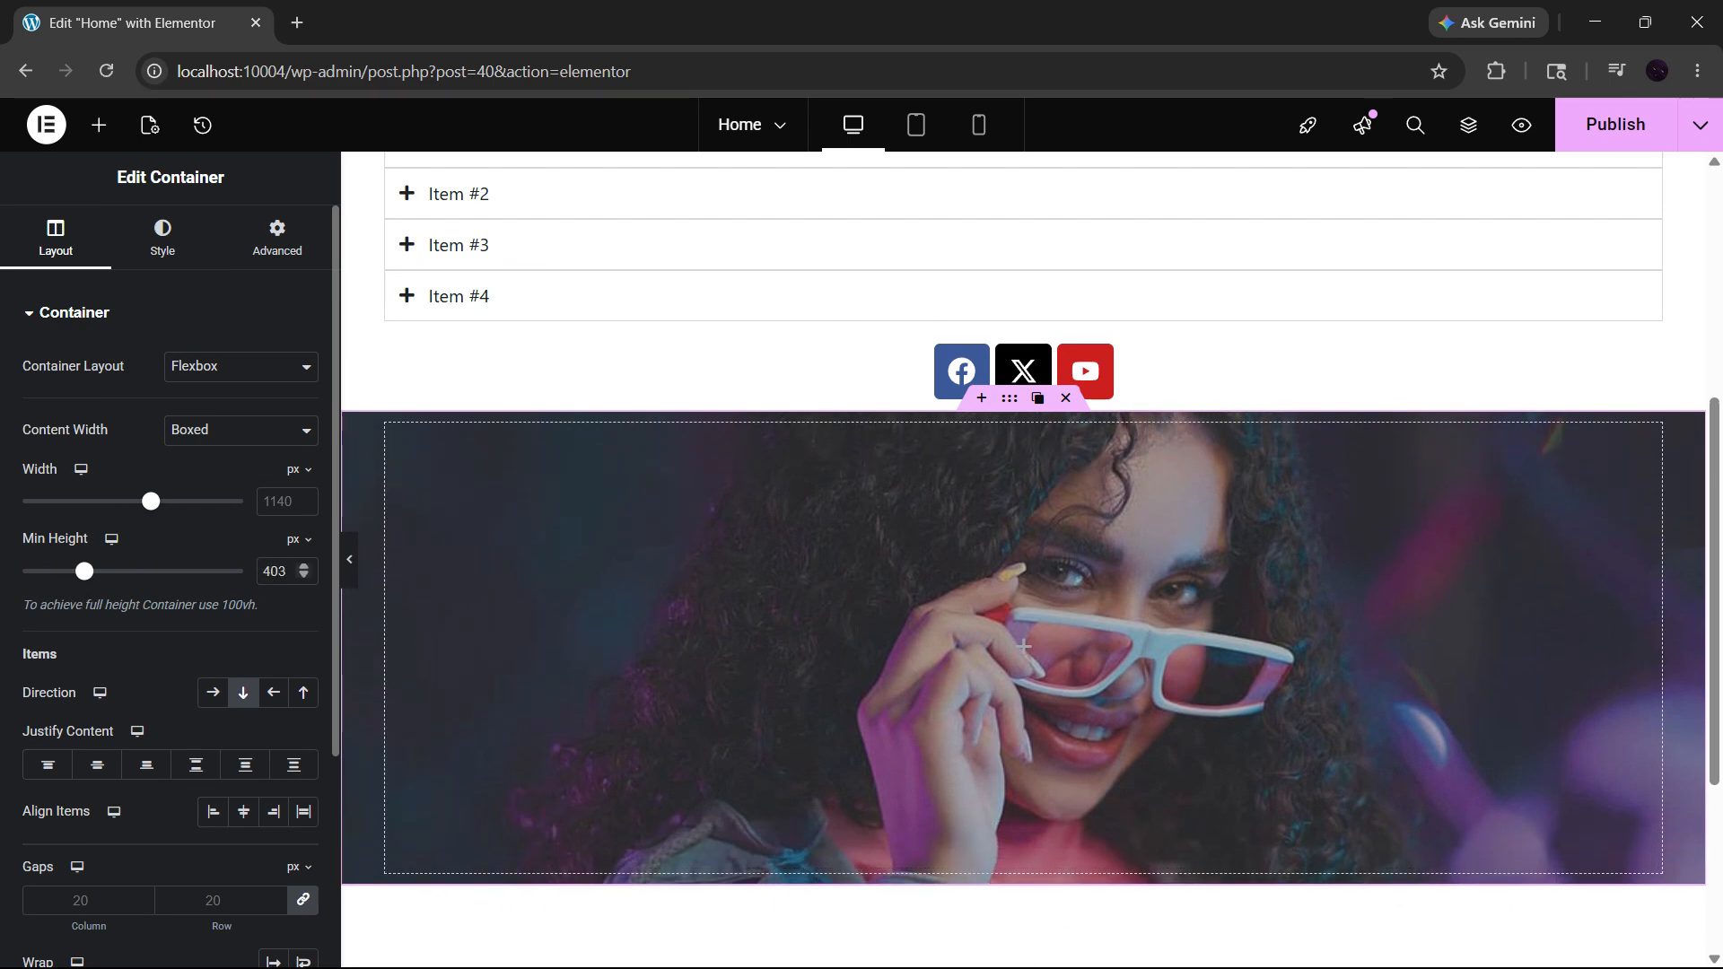
click(304, 576)
click(304, 577)
click(303, 577)
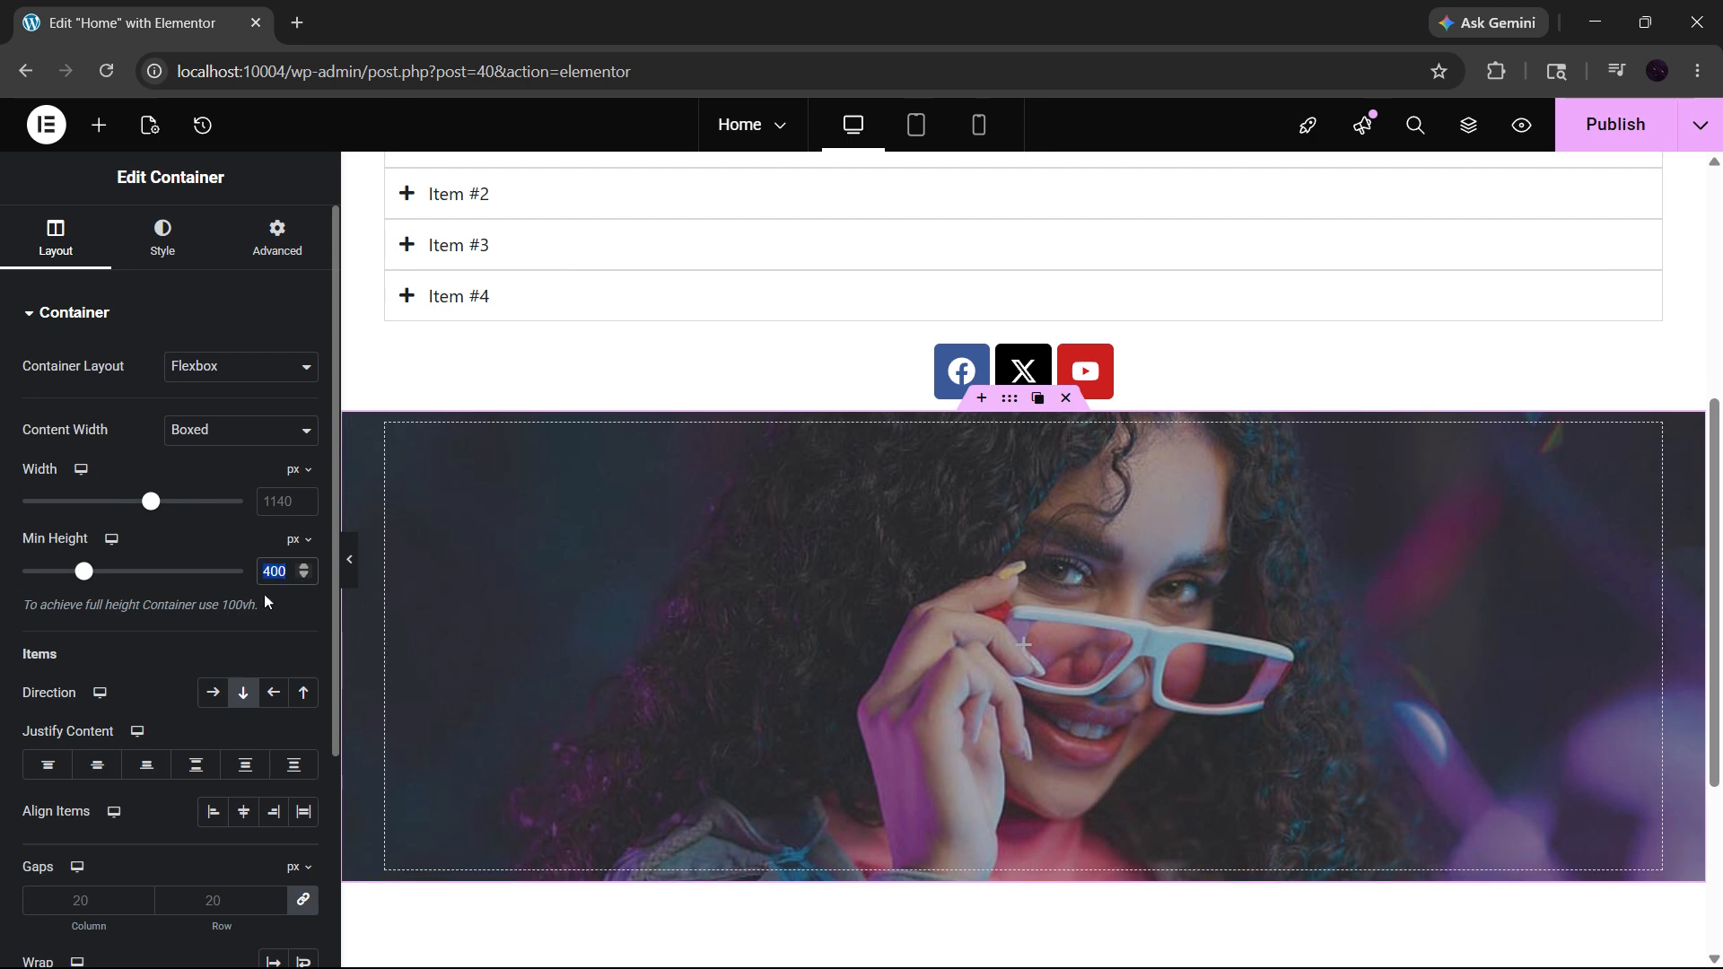
click(267, 605)
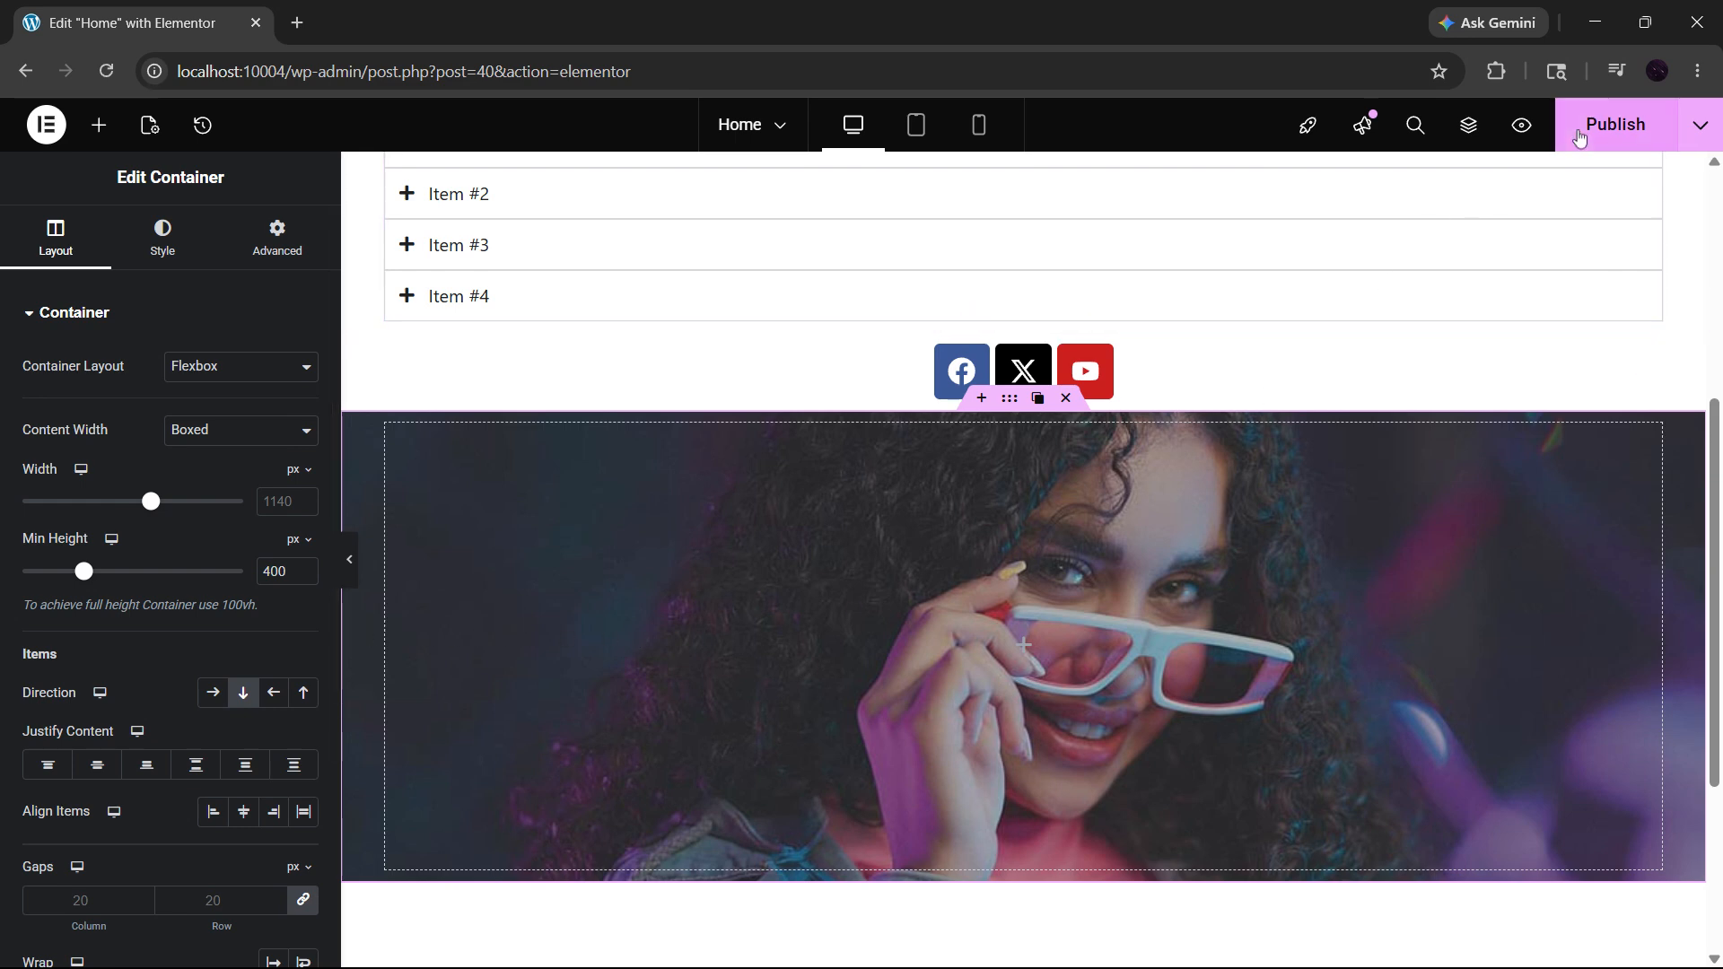
click(1605, 134)
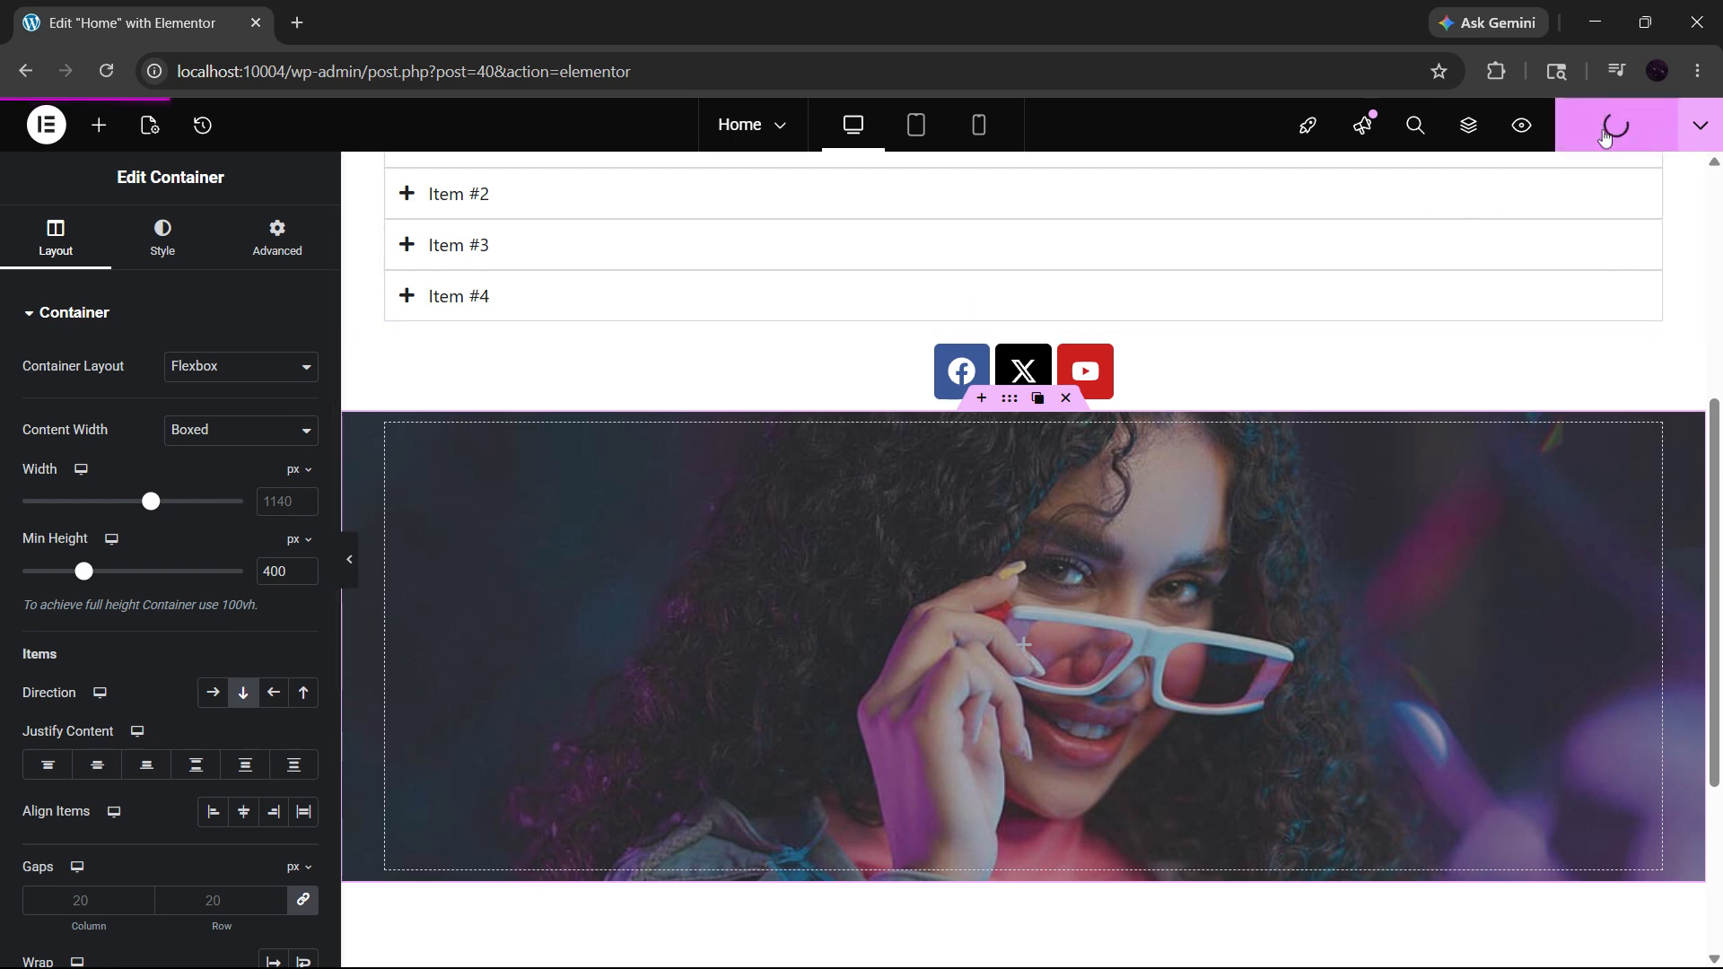